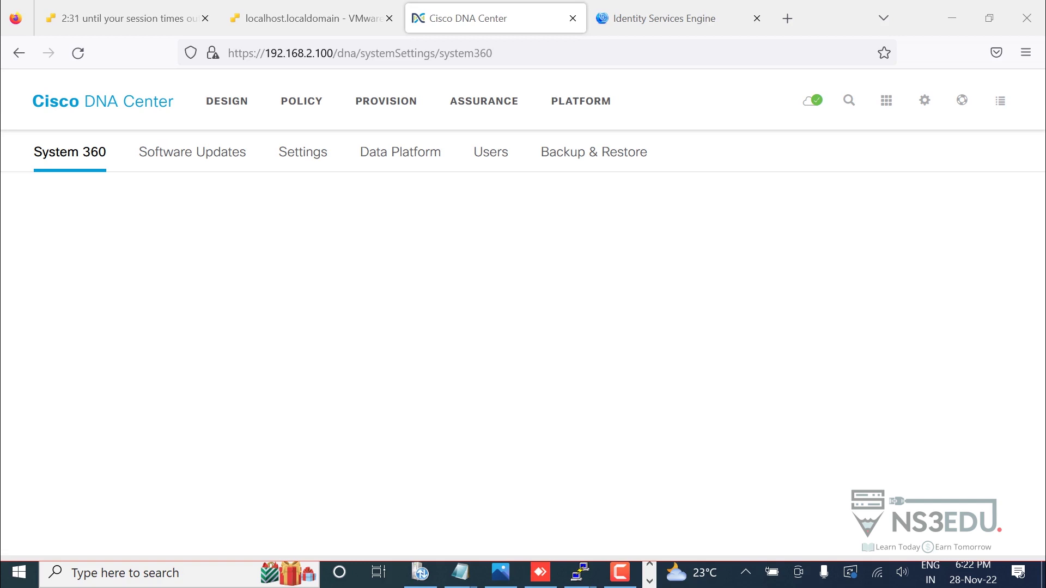
# Go to System Settings > Authentication and Policy Servers and start adding a new AAA/ISE server.
pyautogui.click(102, 101)
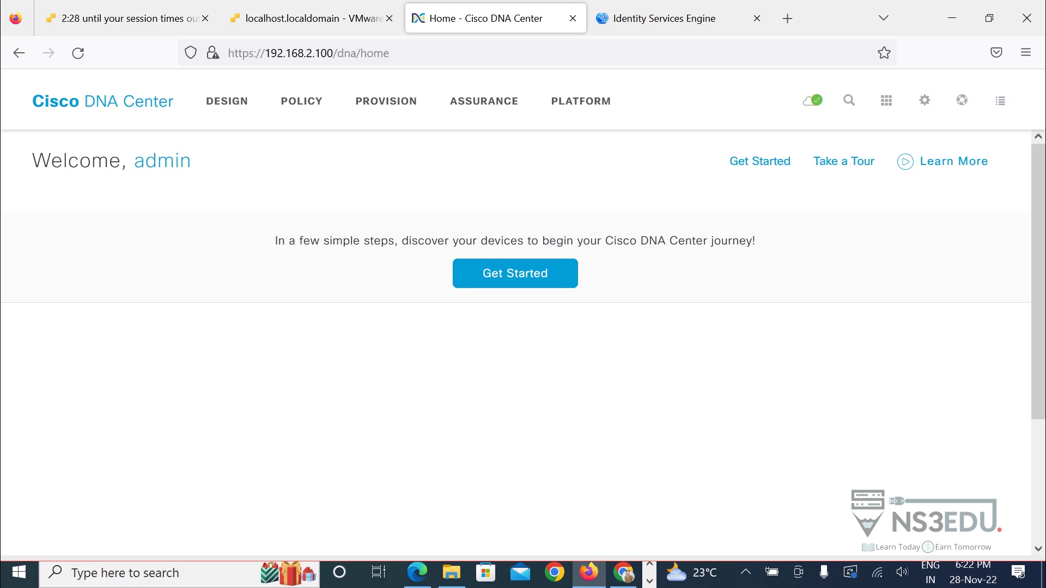
pyautogui.click(924, 100)
pyautogui.click(822, 190)
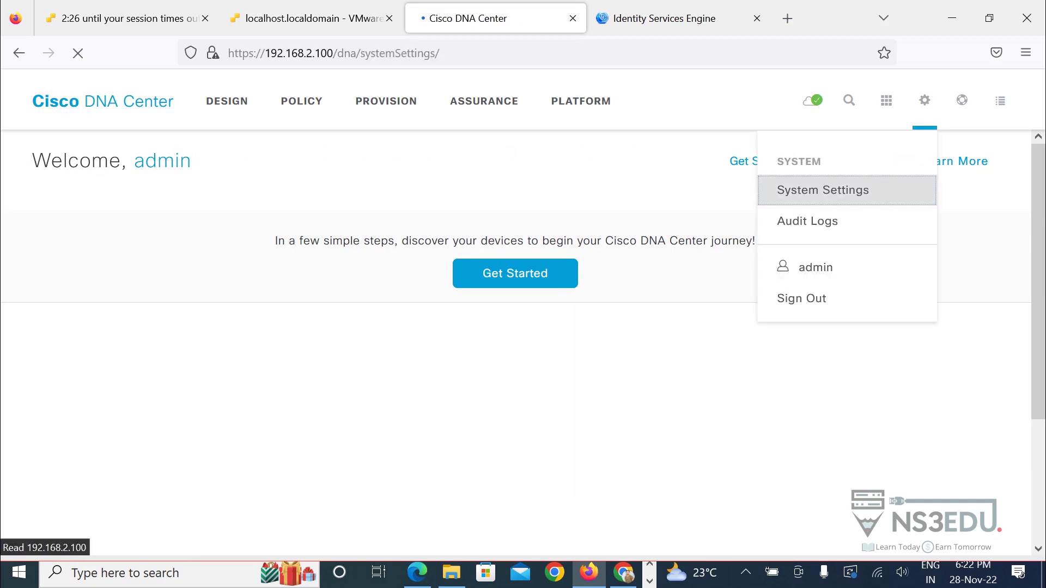
pyautogui.click(303, 152)
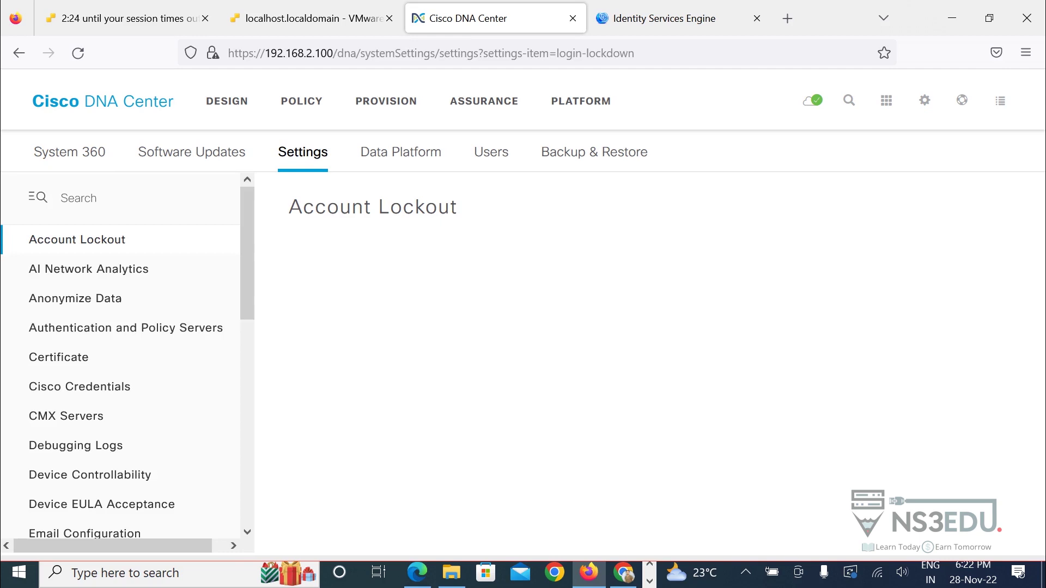
pyautogui.click(126, 328)
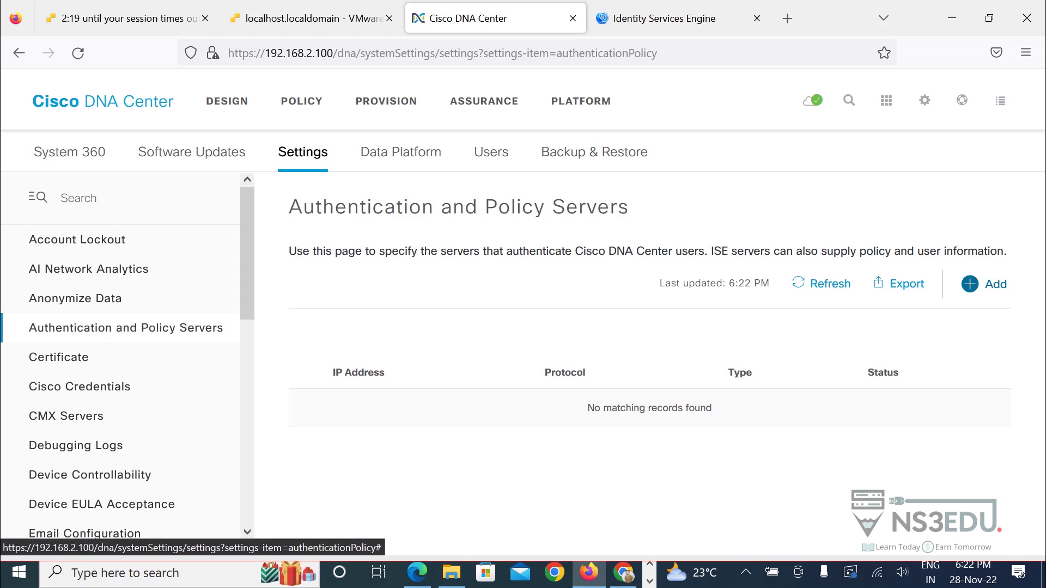
pyautogui.click(978, 284)
# Enter server IP 192.168.2.112, correcting a typo, and fill in the shared secret.
pyautogui.click(664, 288)
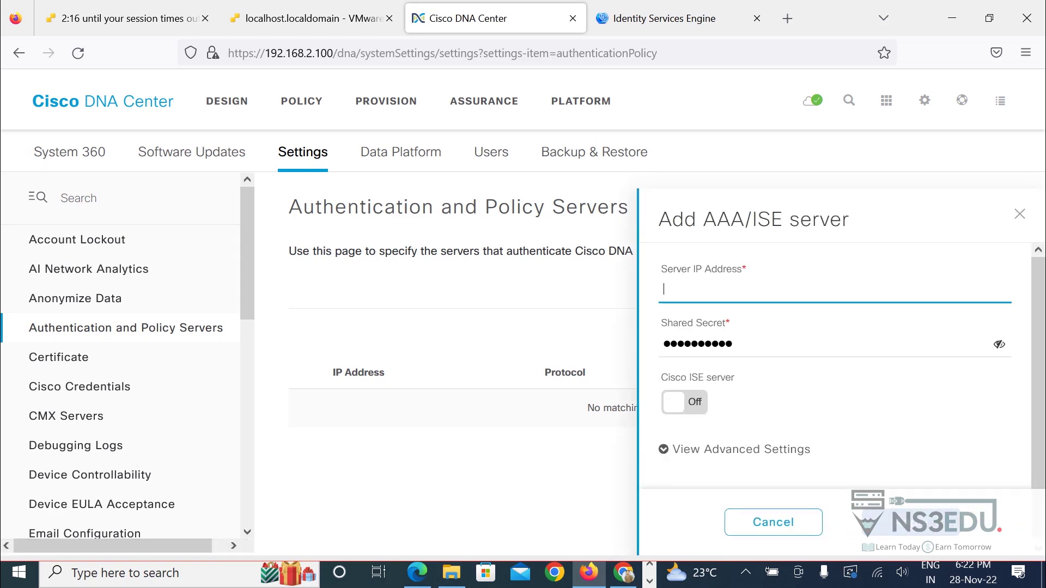
pyautogui.write('192.157')
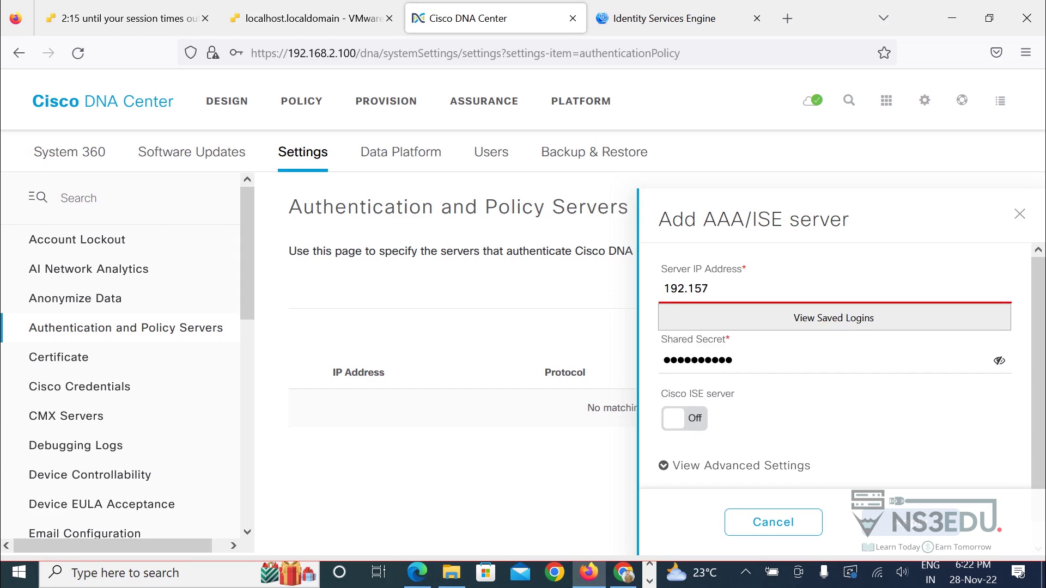
pyautogui.press('BackSpace')
pyautogui.press('BackSpace')
pyautogui.write('68.2.11')
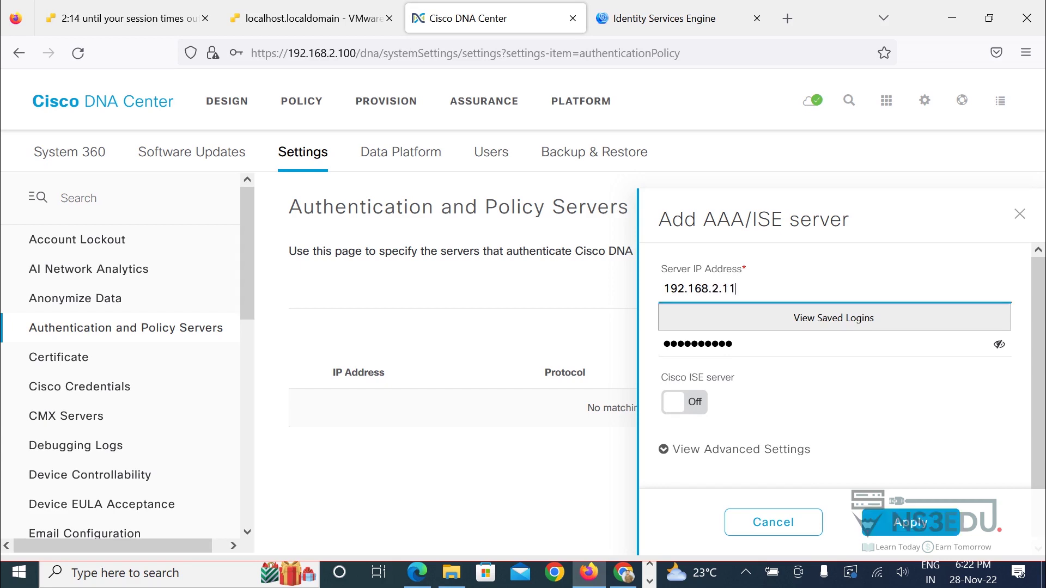
pyautogui.write('2')
pyautogui.press('Tab')
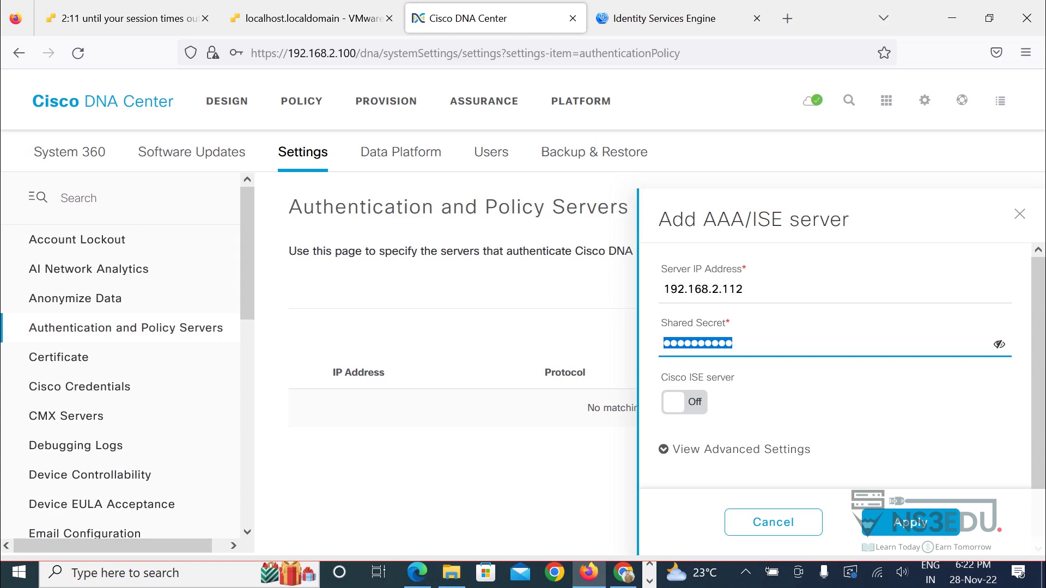
pyautogui.write('cisco123')
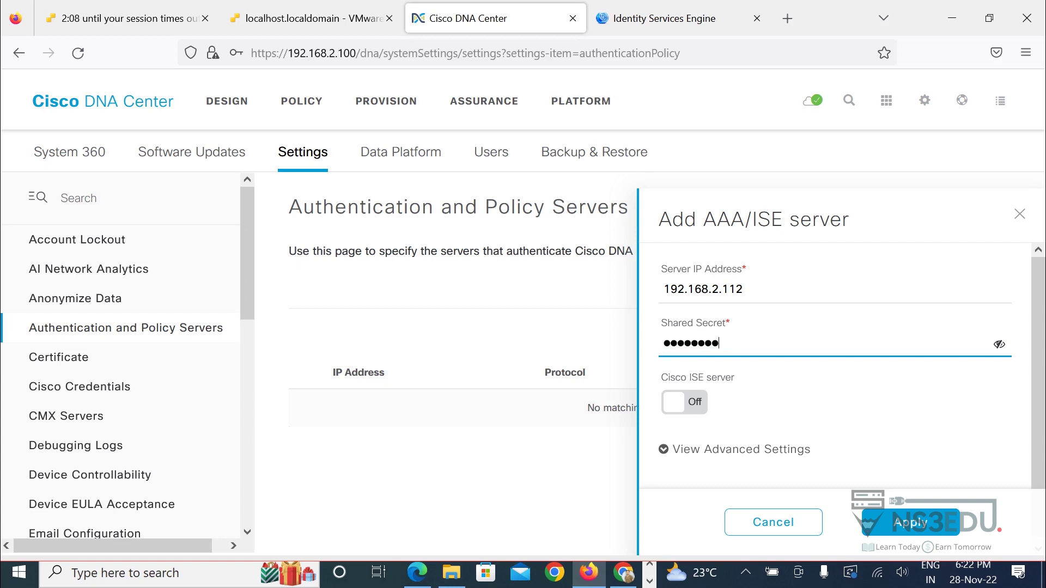
# Turn on the Cisco ISE server option with username admin and the ISE password.
pyautogui.press('Tab')
pyautogui.press('space')
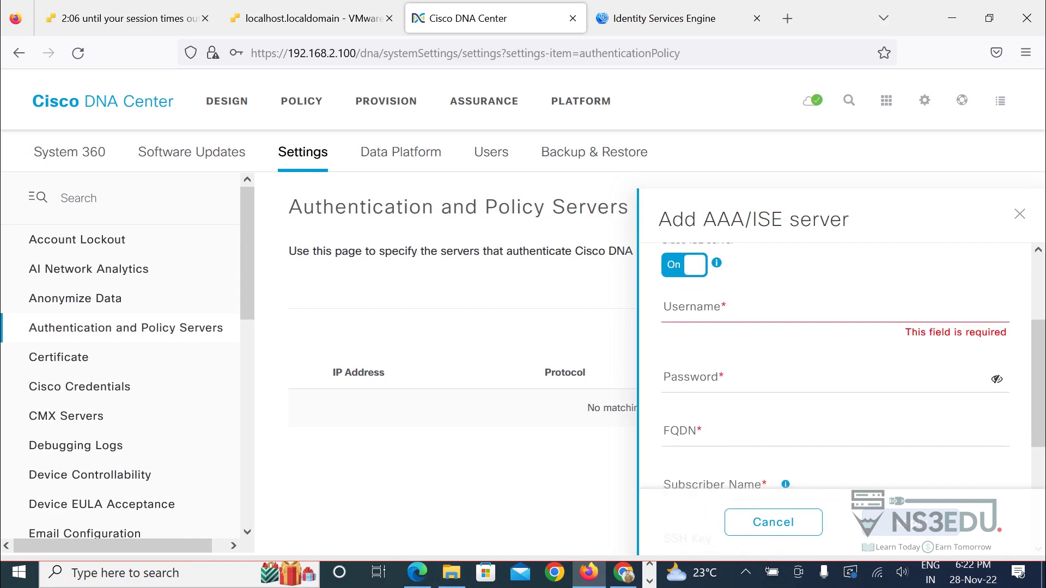
pyautogui.press('Tab')
pyautogui.write('admin')
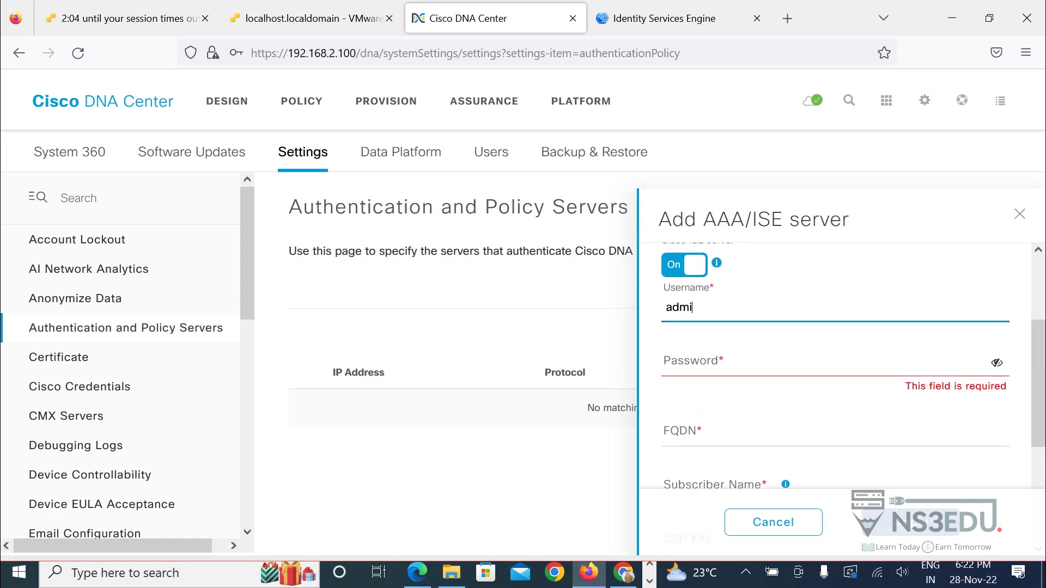
pyautogui.press('Tab')
pyautogui.write('Ci')
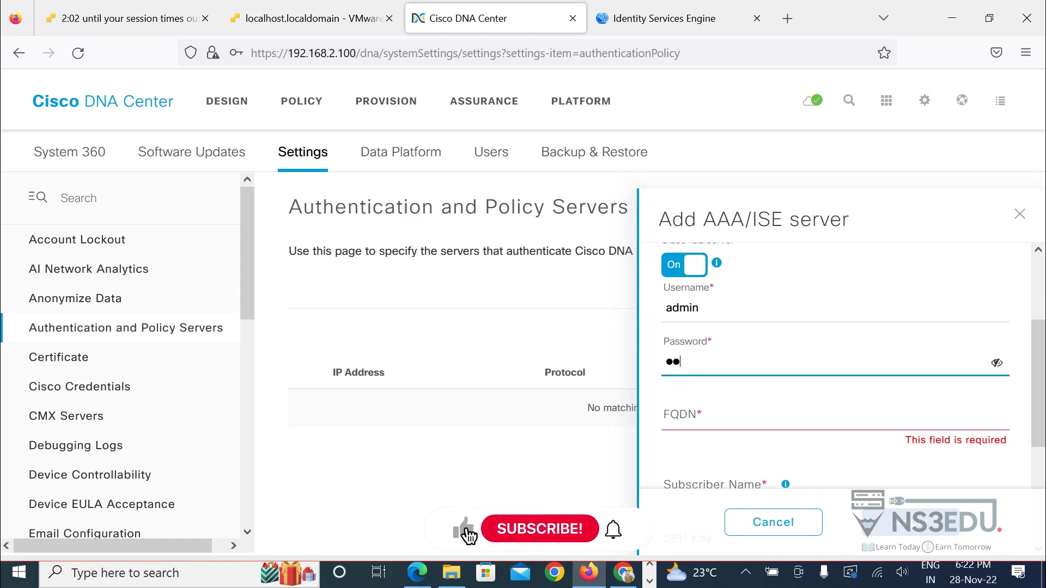
pyautogui.write('sco12')
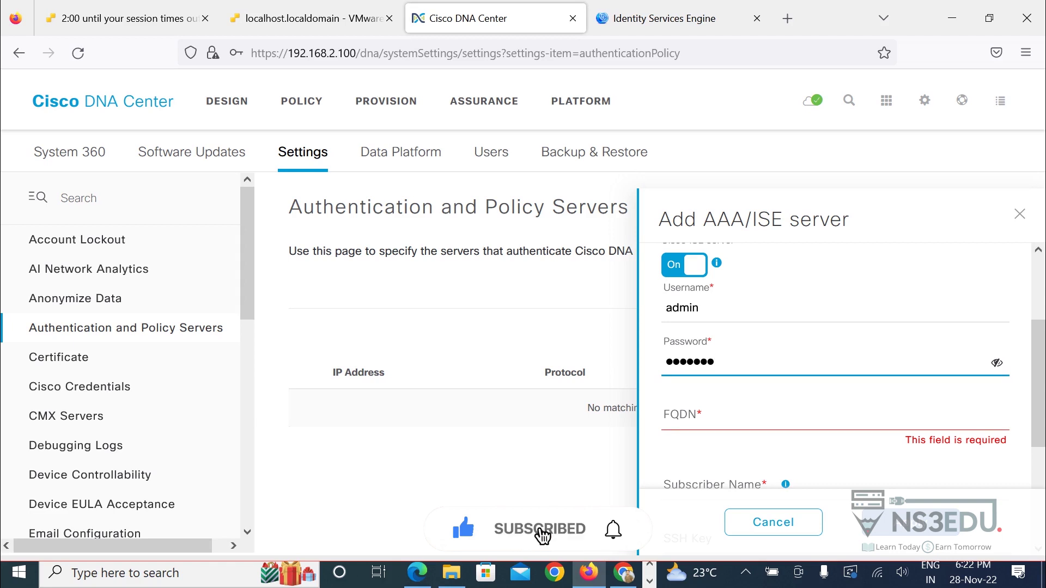
pyautogui.press('Tab')
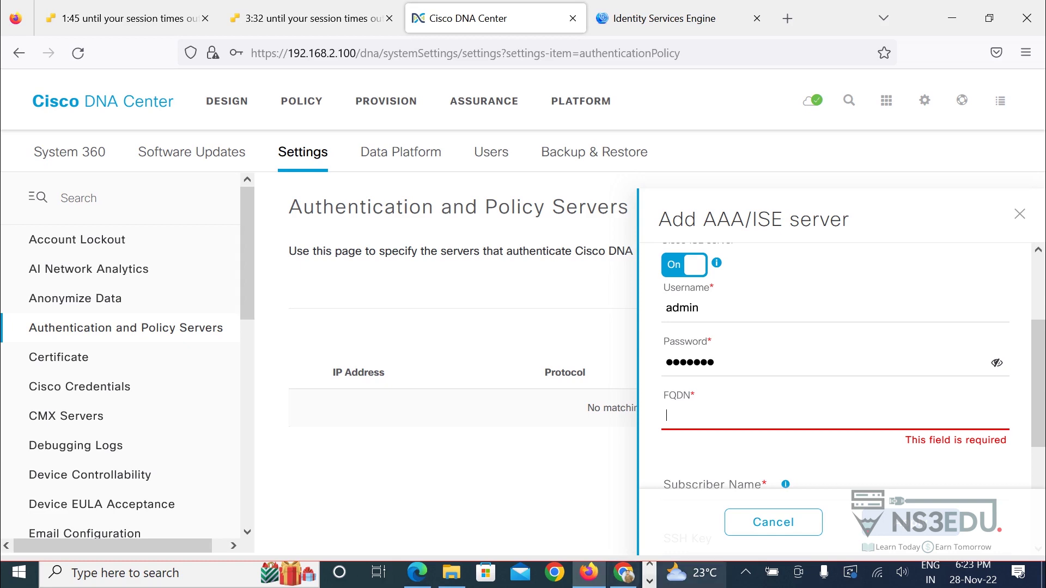
pyautogui.click(650, 581)
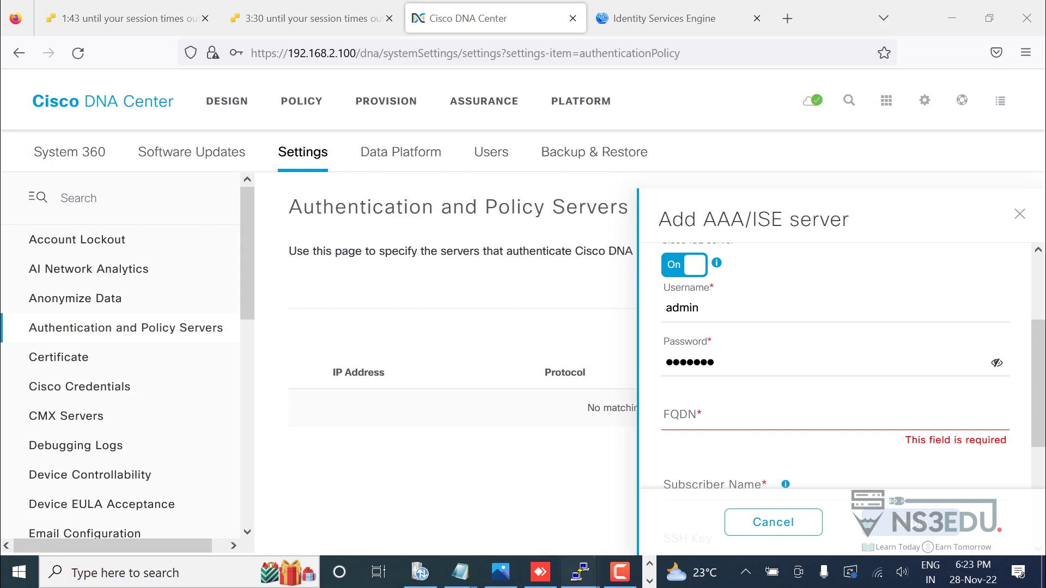
# Close the disconnected maglev PuTTY session and the old ping session.
pyautogui.moveTo(580, 572)
pyautogui.click(403, 493)
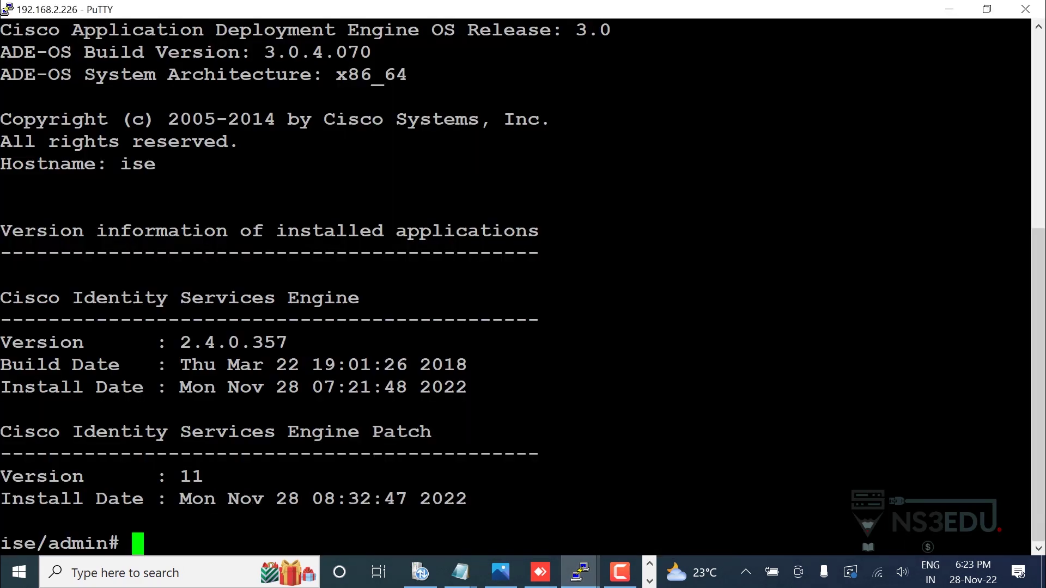
pyautogui.press('Return')
pyautogui.press('Return')
pyautogui.press('Return')
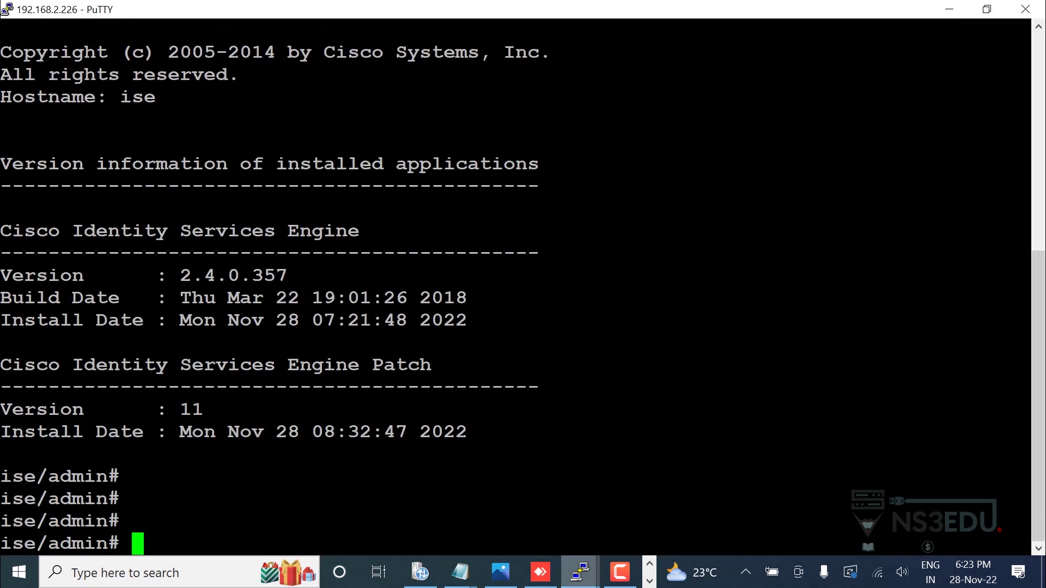
pyautogui.moveTo(580, 571)
pyautogui.click(577, 493)
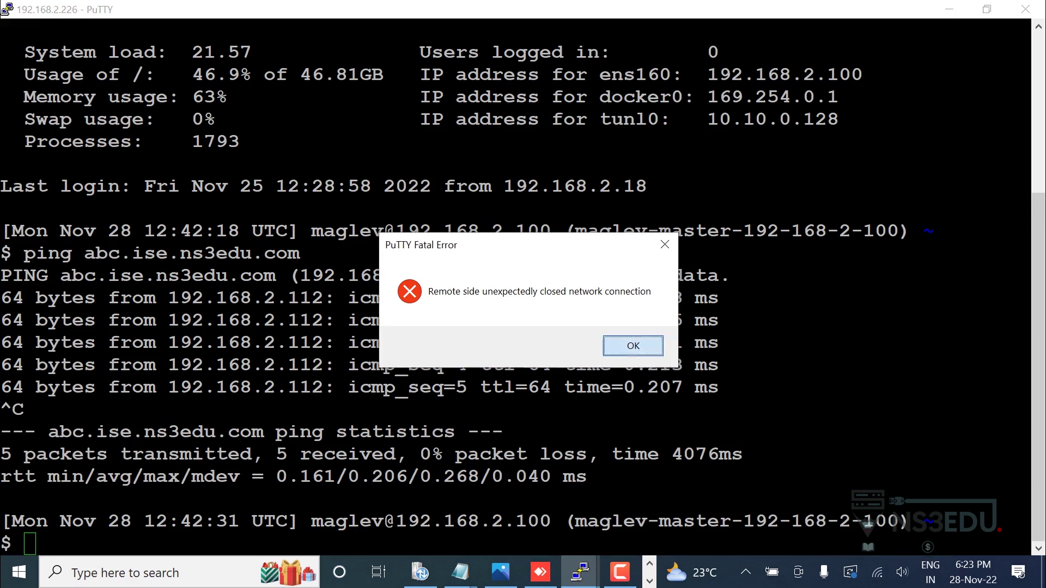
pyautogui.click(632, 345)
pyautogui.click(1025, 9)
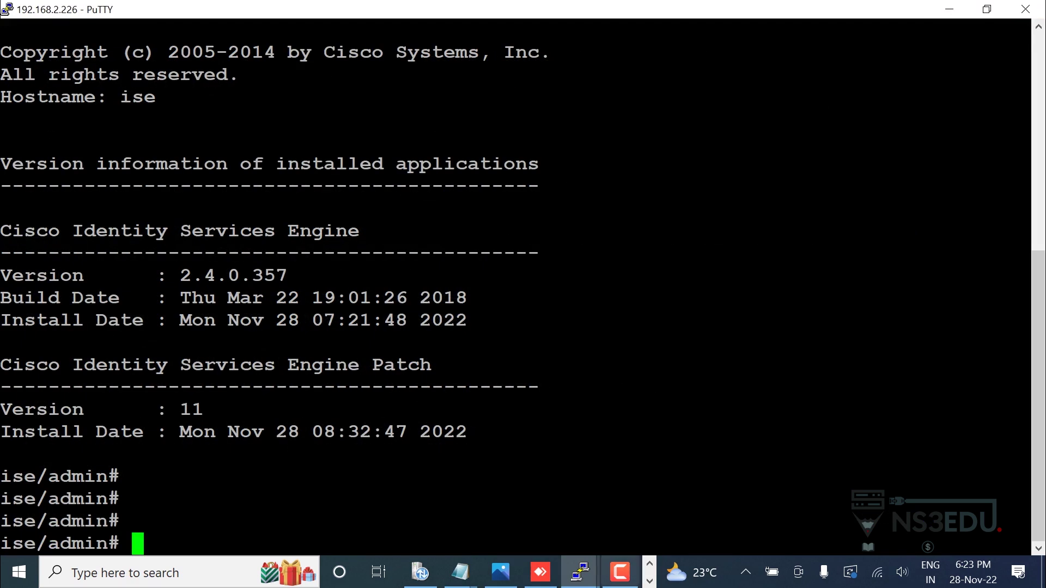
pyautogui.moveTo(580, 572)
pyautogui.click(492, 493)
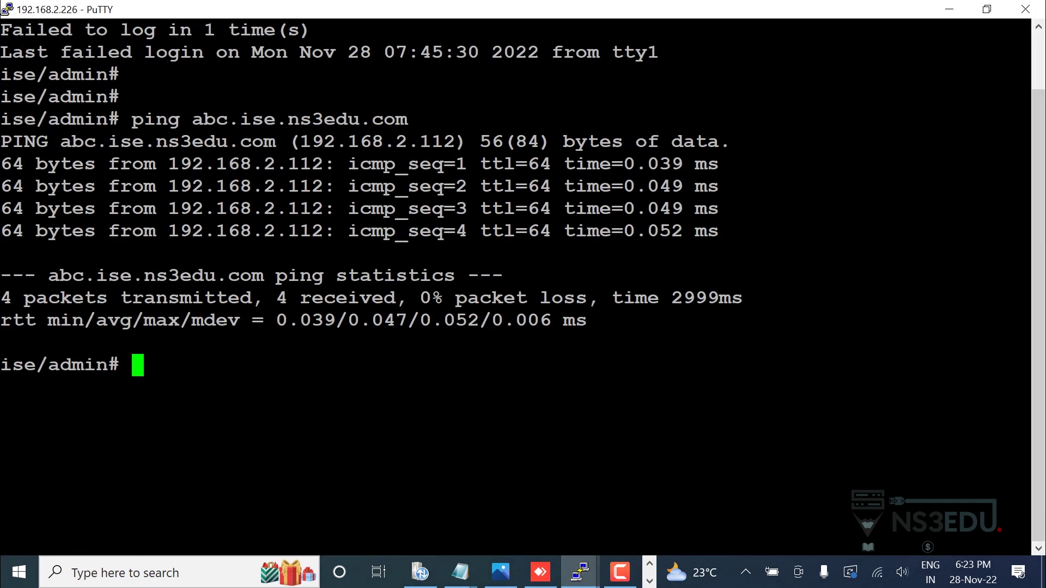
pyautogui.click(1025, 9)
pyautogui.click(541, 343)
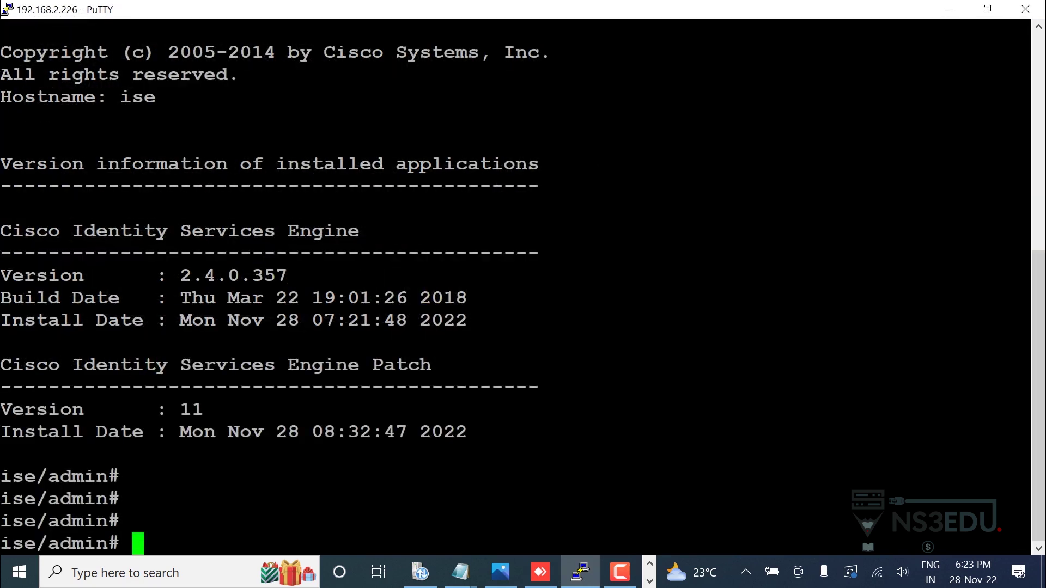
# Open a new SSH session to 192.168.2.226 and log in as maglev, maximized.
pyautogui.rightClick(469, 16)
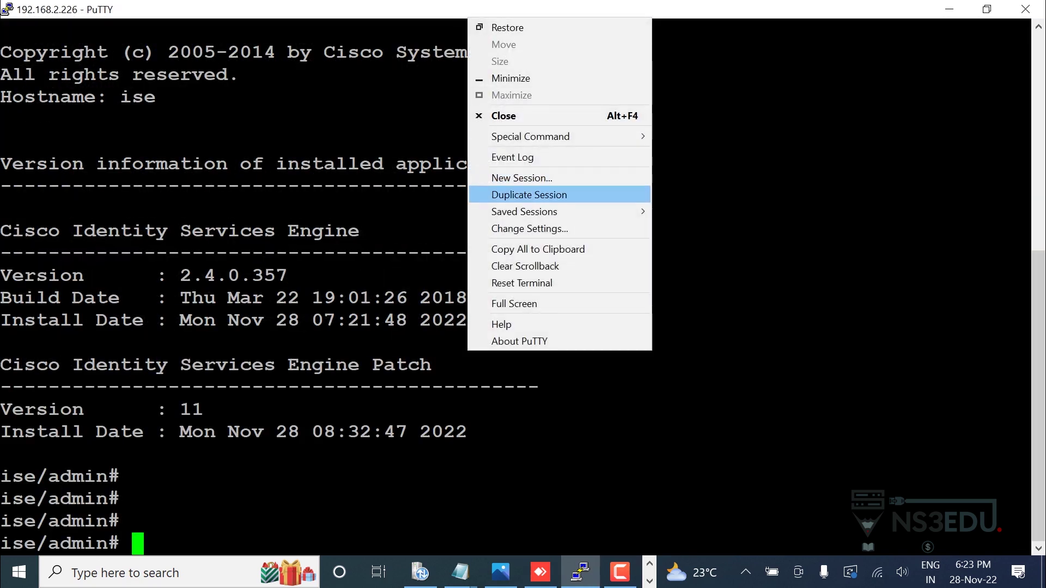
pyautogui.press('Return')
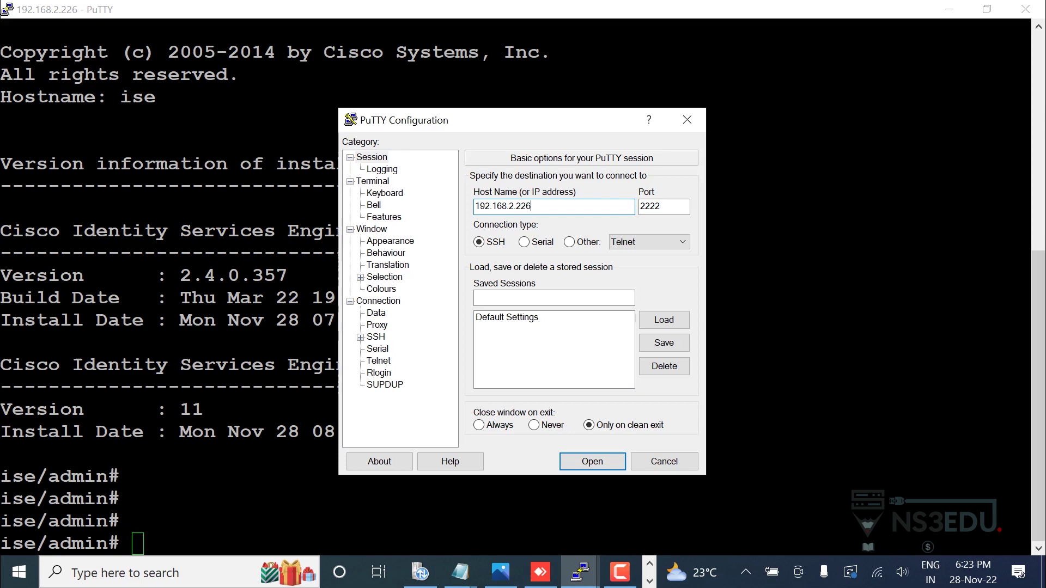
pyautogui.press('BackSpace')
pyautogui.press('BackSpace')
pyautogui.press('BackSpace')
pyautogui.write('226')
pyautogui.press('Return')
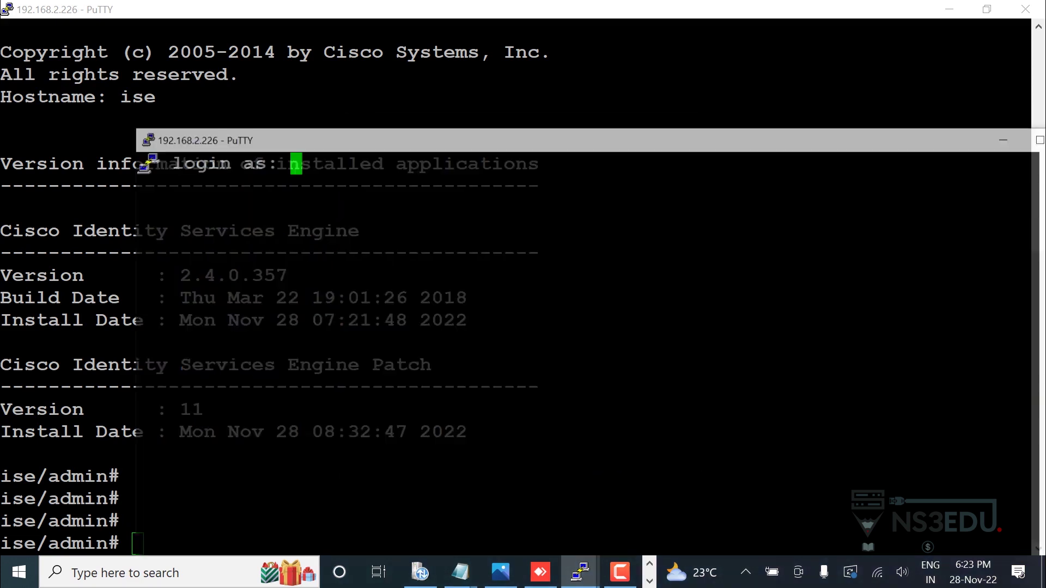
pyautogui.write('maglev')
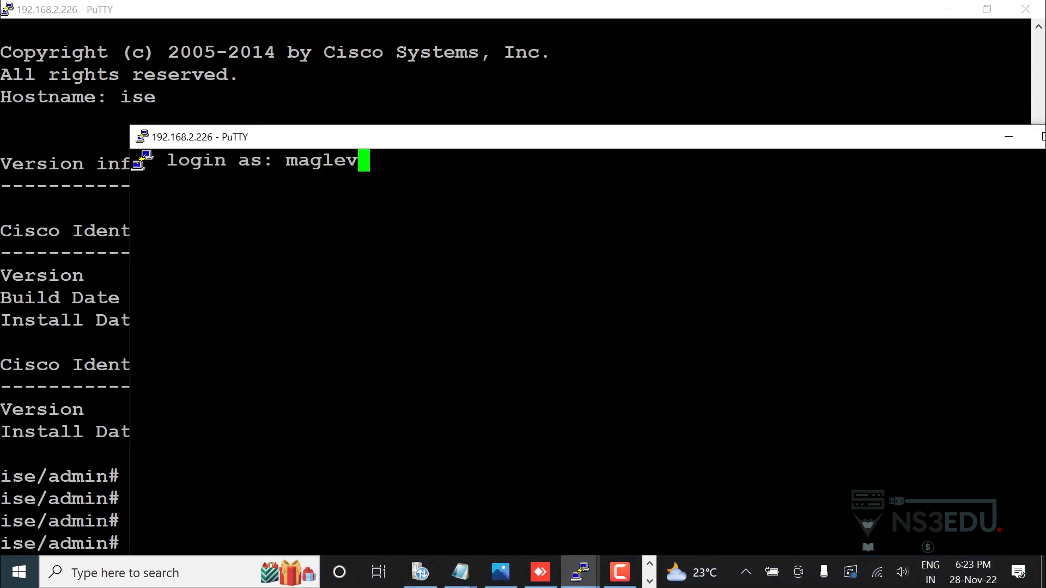
pyautogui.press('Return')
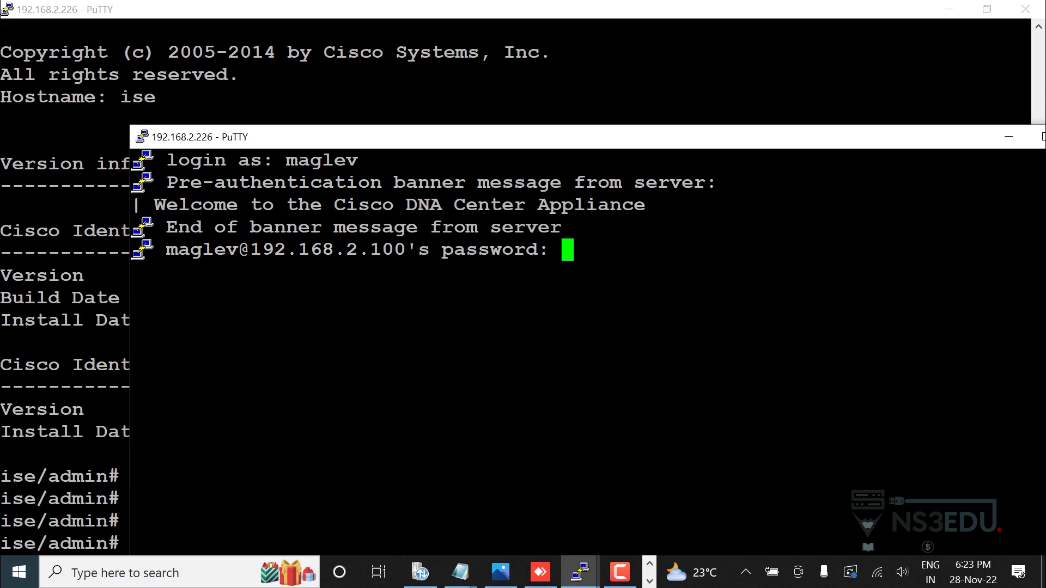
pyautogui.press('Return')
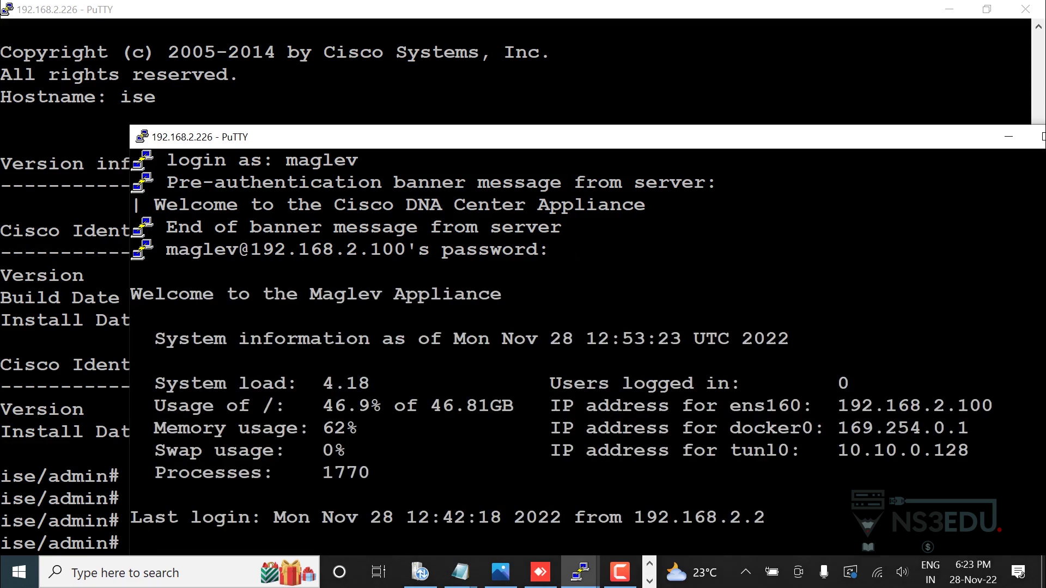
pyautogui.press('super+Up')
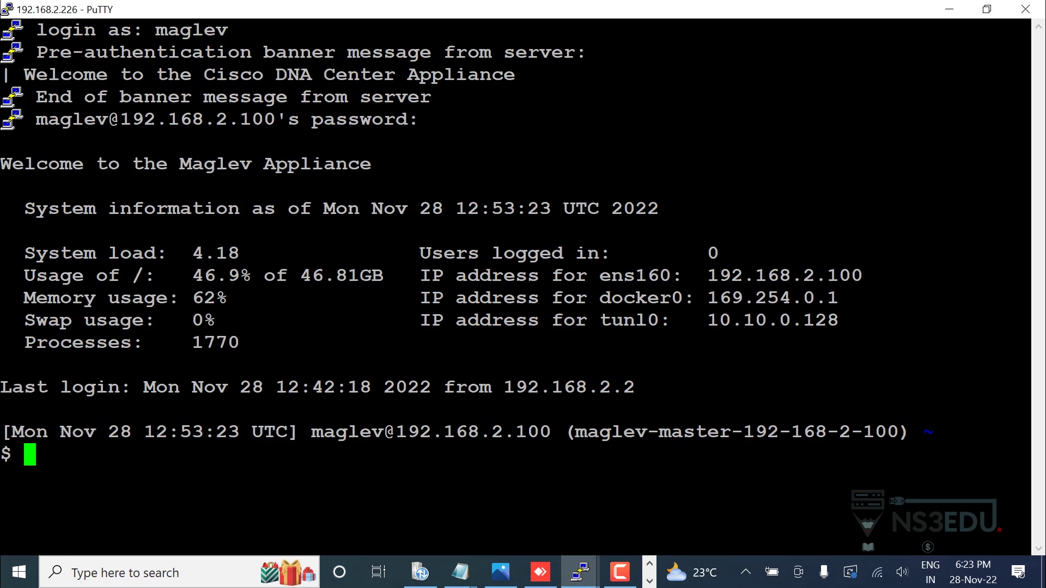
# Ping abc.ise.ns3edu.com, confirming it resolves to 192.168.2.112 with 0% loss, then return to DNA Center.
pyautogui.write('ping abc')
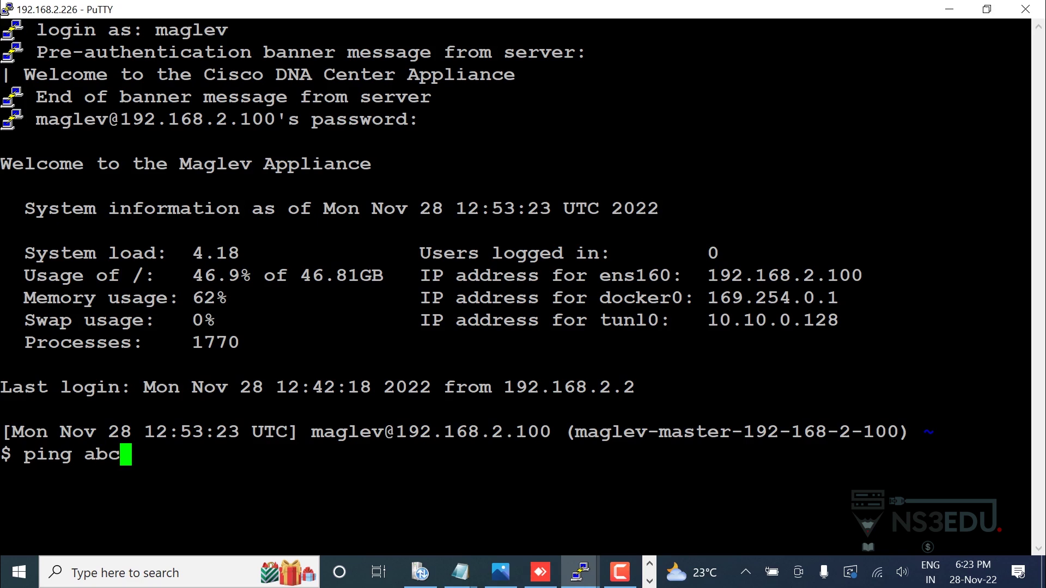
pyautogui.write('.ise.ns3edu.com')
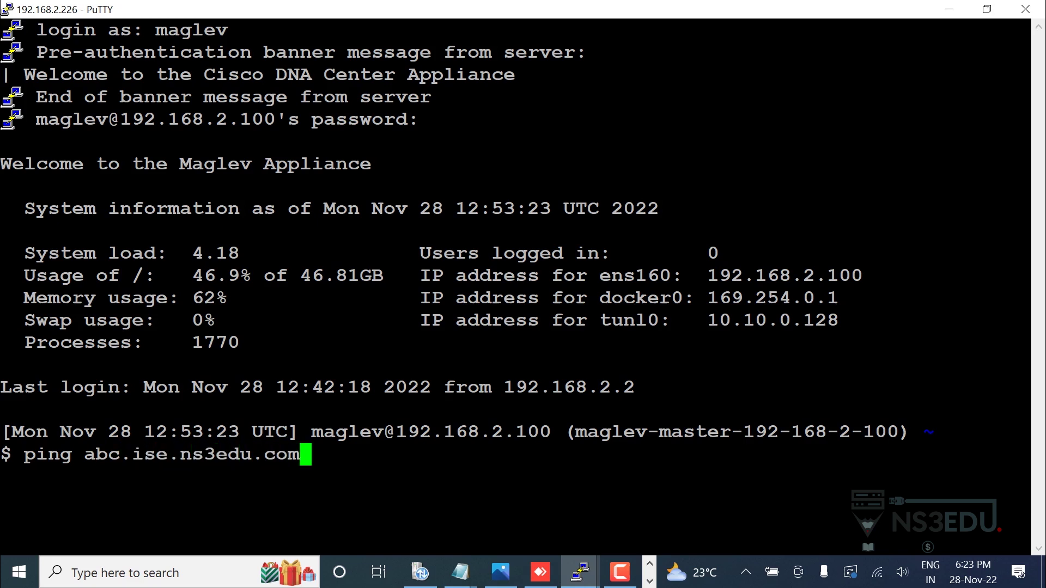
pyautogui.press('Return')
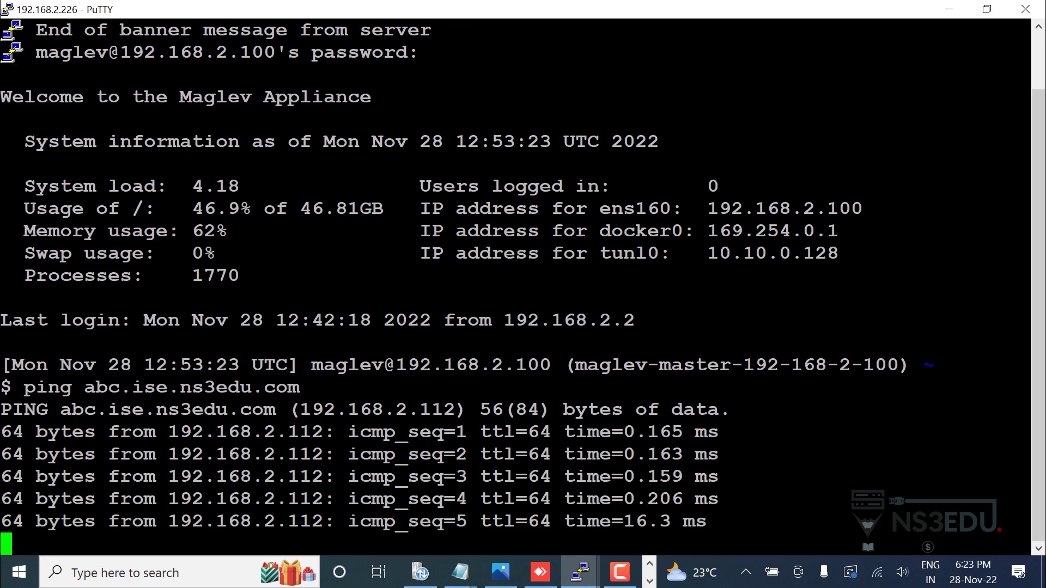
pyautogui.moveTo(157, 454); pyautogui.dragTo(323, 453)
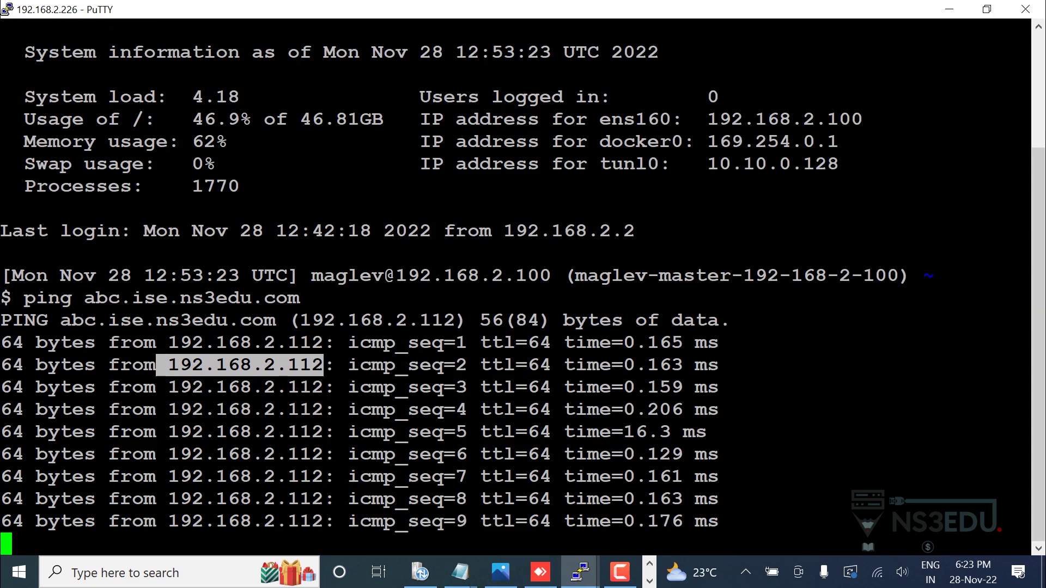
pyautogui.hotkey('ctrl', 'c')
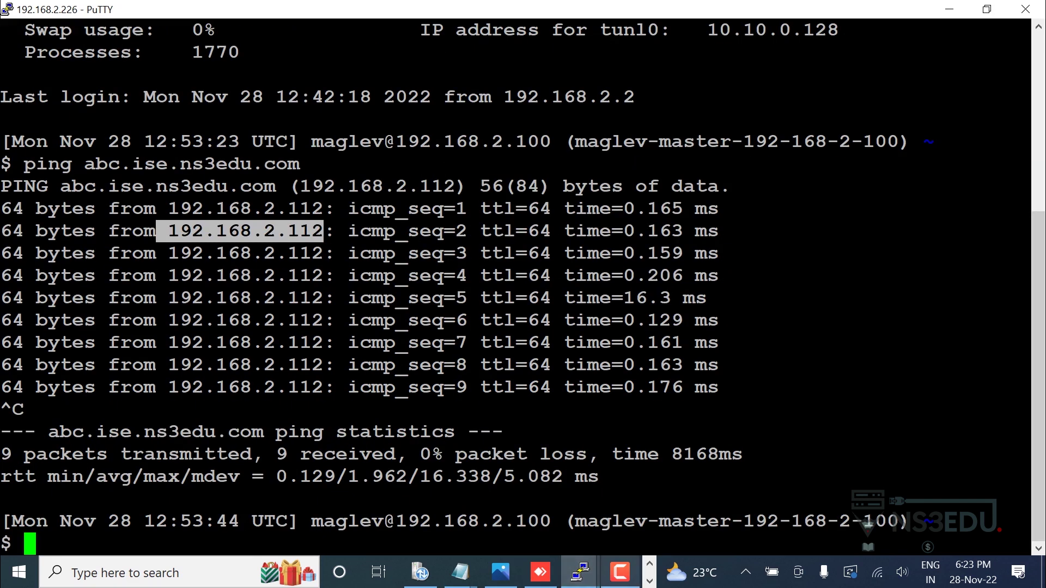
pyautogui.click(649, 581)
pyautogui.click(589, 572)
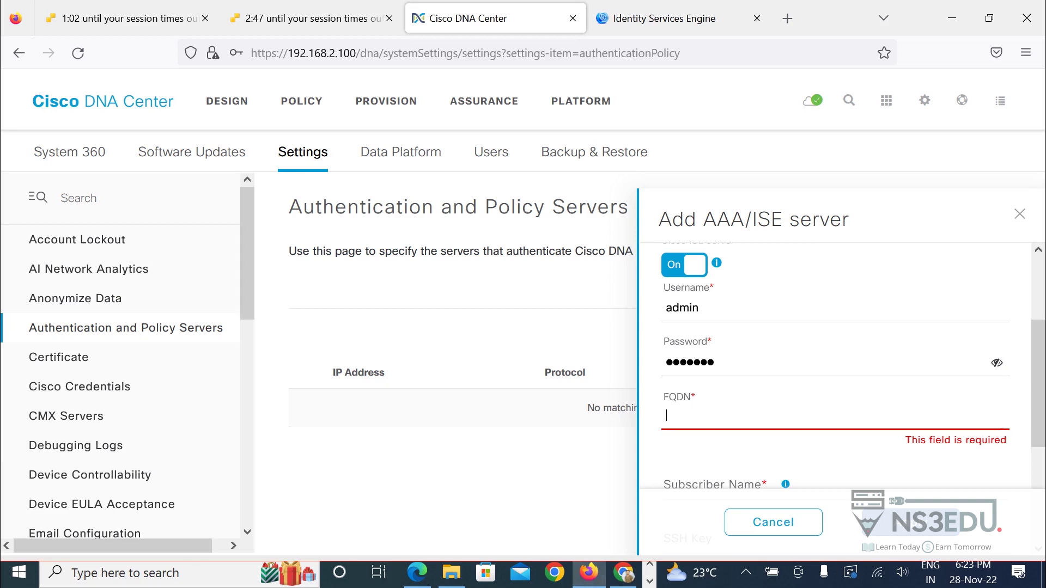
pyautogui.scroll(2, 838, 364)
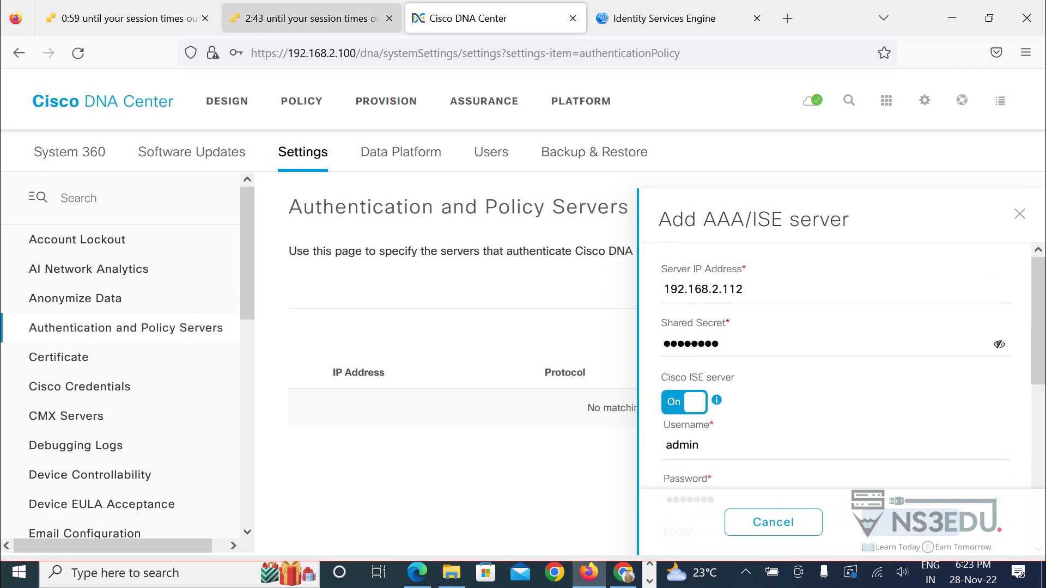
# Open the AD-SERVER console and send Ctrl-Alt-Delete through Guest OS > Send keys.
pyautogui.click(305, 18)
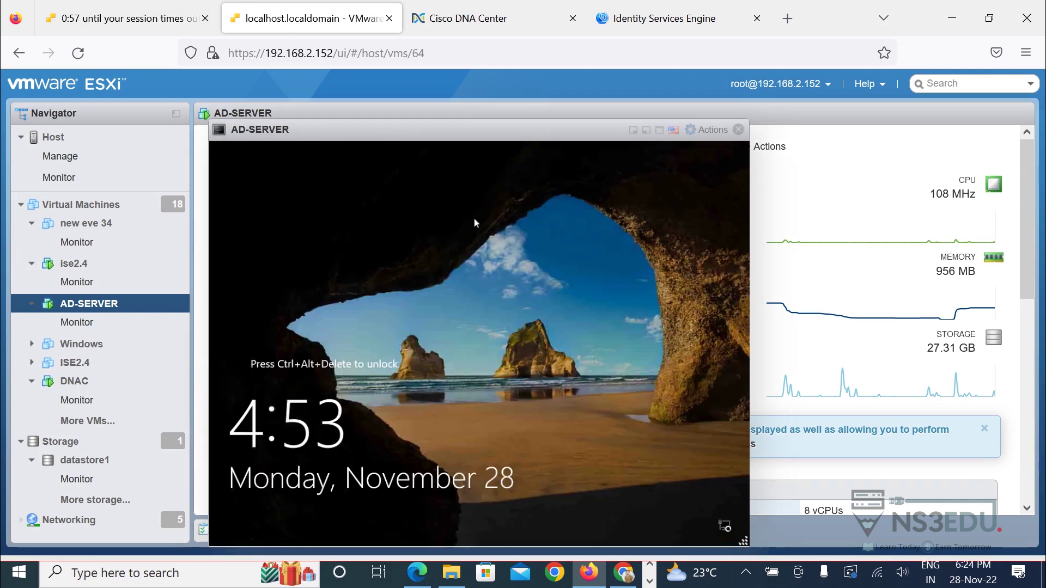
pyautogui.click(674, 129)
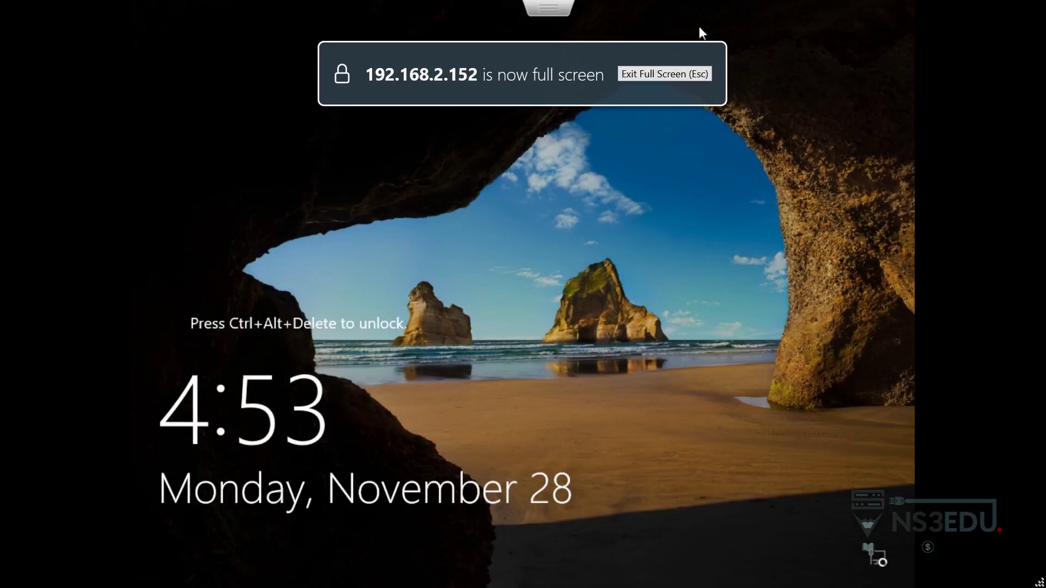
pyautogui.press('Escape')
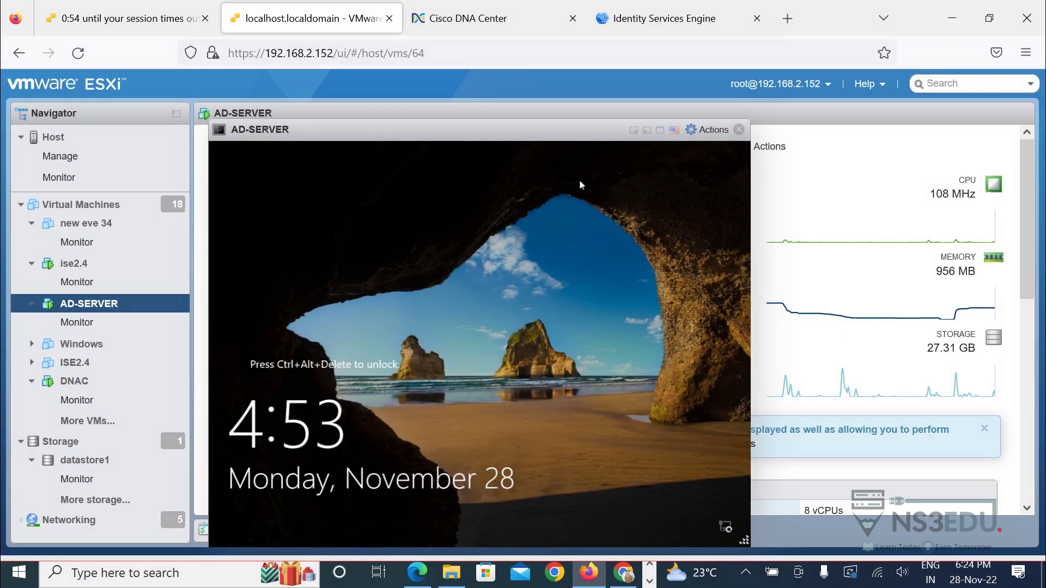
pyautogui.click(702, 130)
pyautogui.moveTo(734, 189)
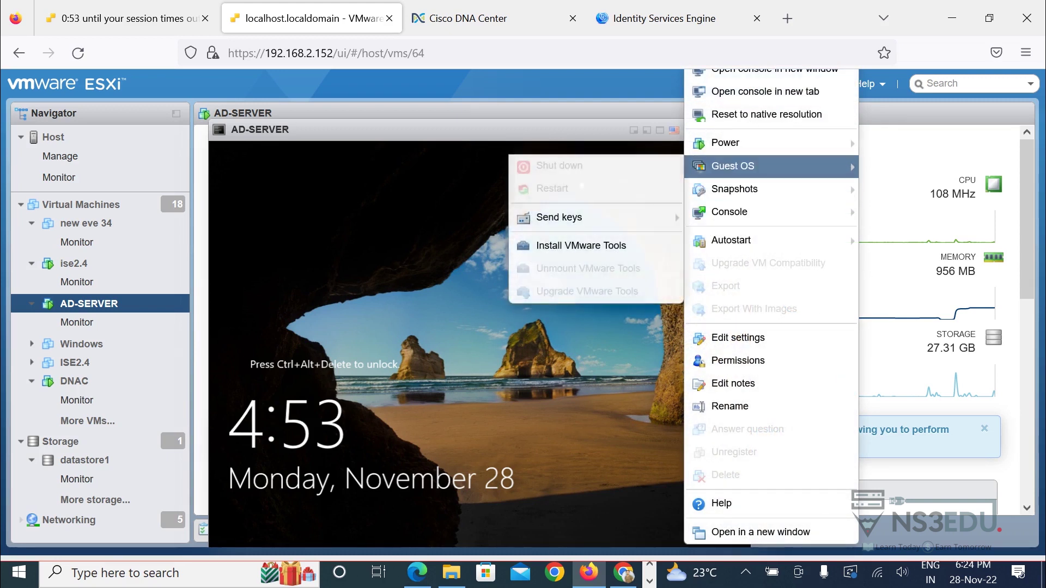
pyautogui.moveTo(732, 167)
pyautogui.moveTo(559, 218)
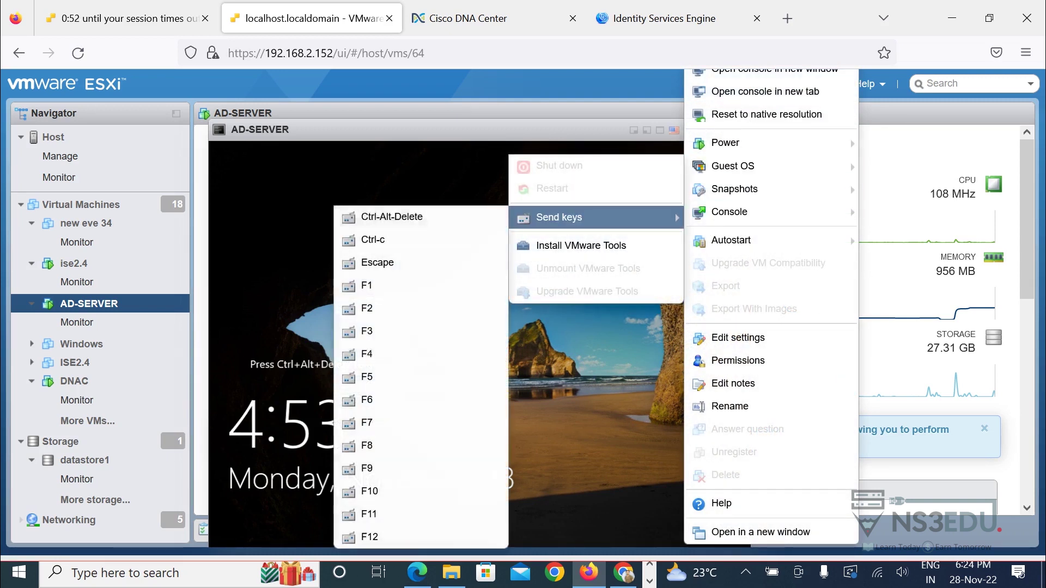
pyautogui.click(381, 216)
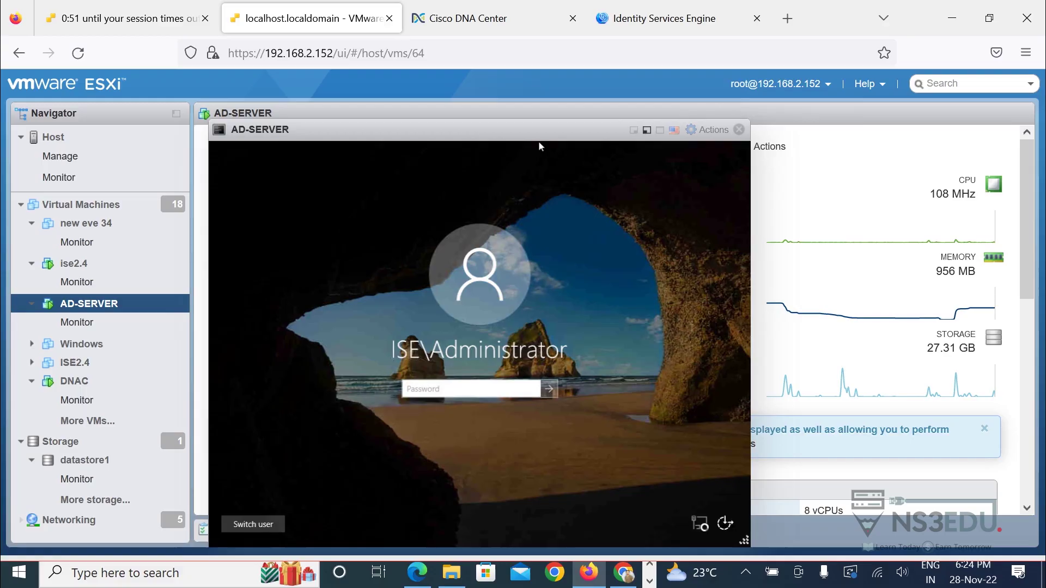
# Sign in to Windows on the full-screen AD-SERVER console with the account password.
pyautogui.click(660, 130)
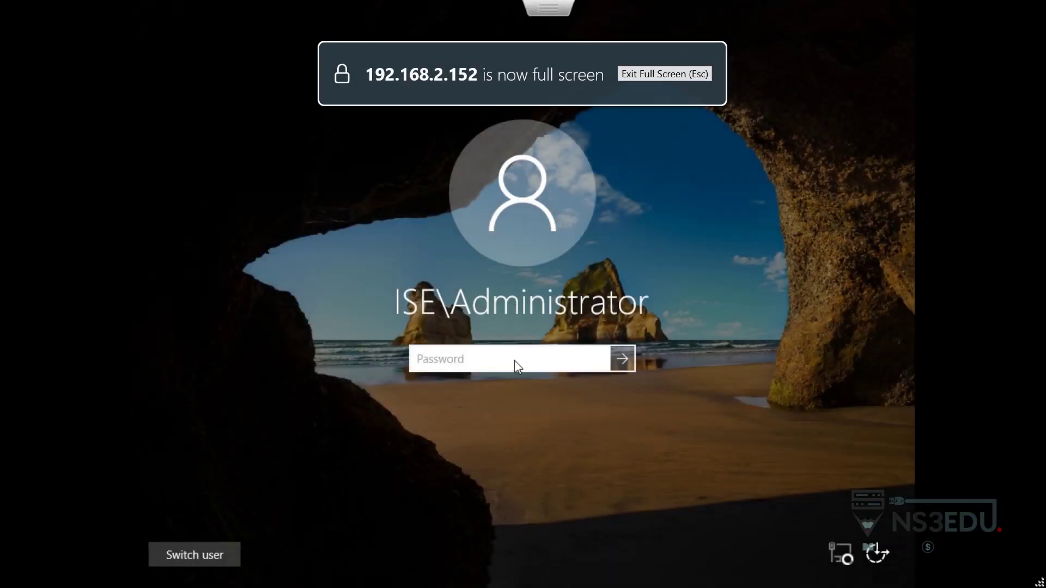
pyautogui.write('**********')
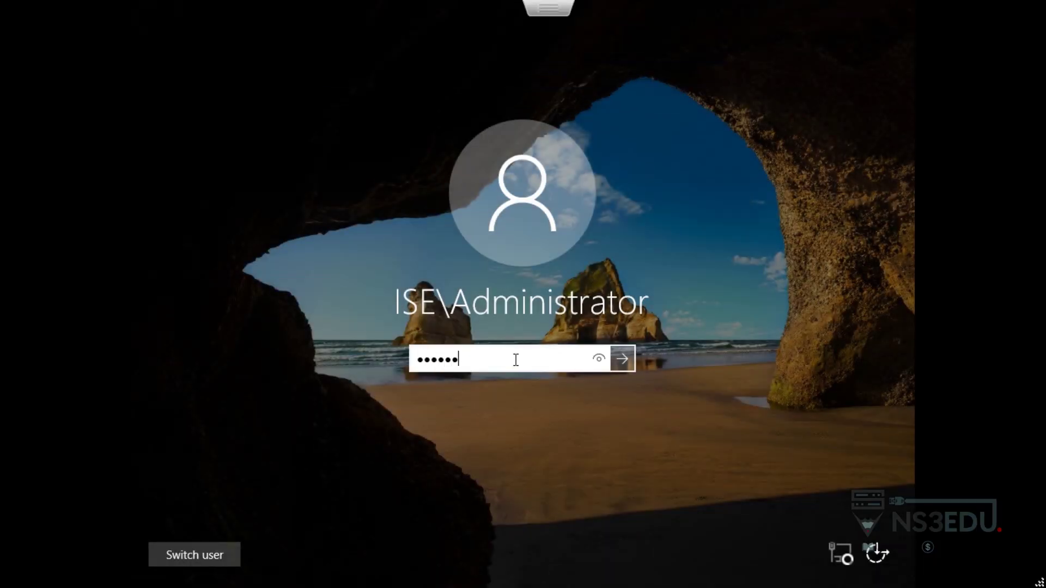
pyautogui.press('Return')
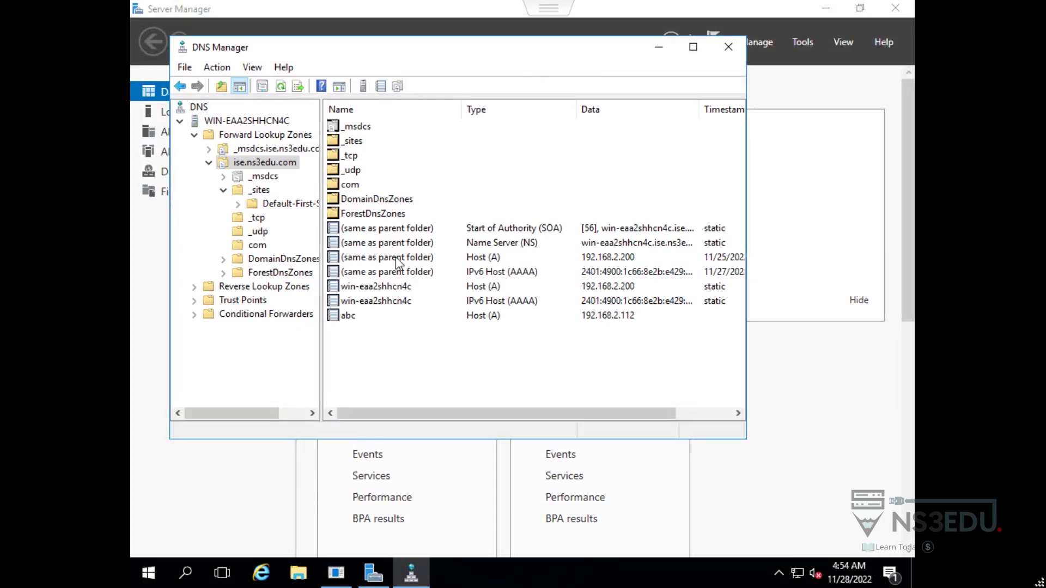
# Verify the abc record shows FQDN abc.ise.ns3edu.com at 192.168.2.112, then exit full screen.
pyautogui.doubleClick(357, 317)
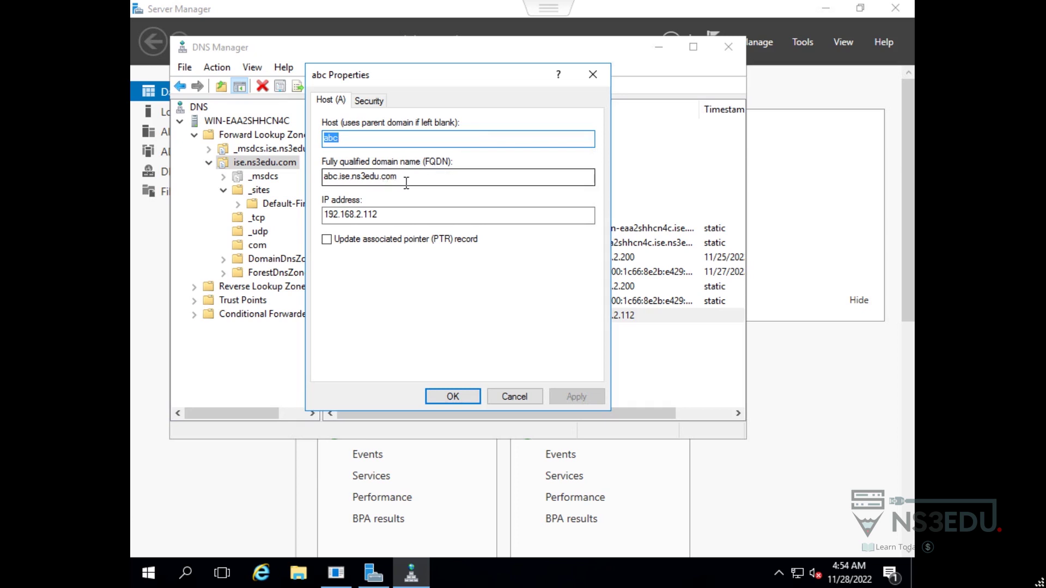
pyautogui.moveTo(405, 177); pyautogui.dragTo(323, 178)
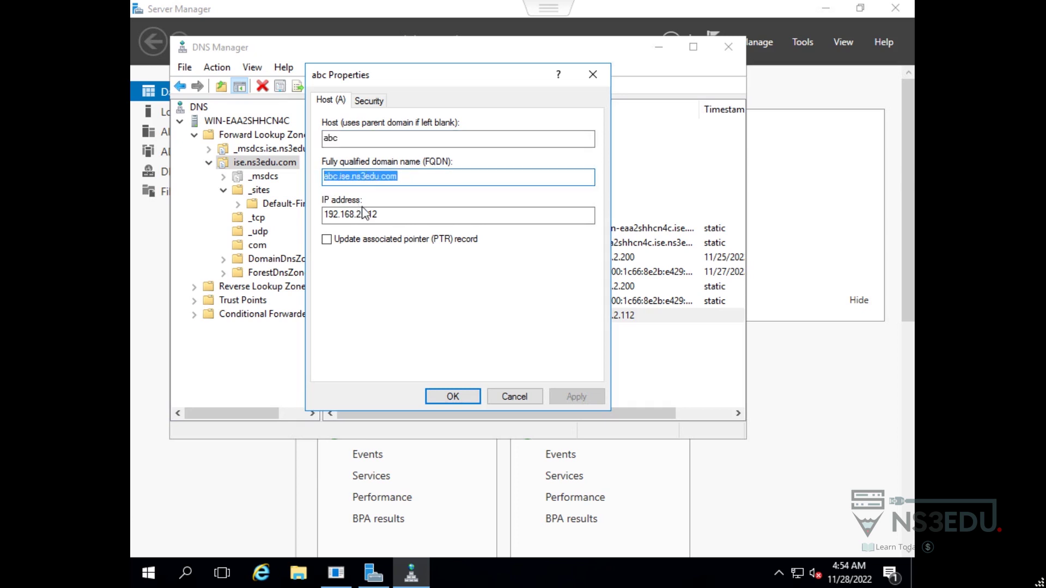
pyautogui.moveTo(388, 215); pyautogui.dragTo(325, 217)
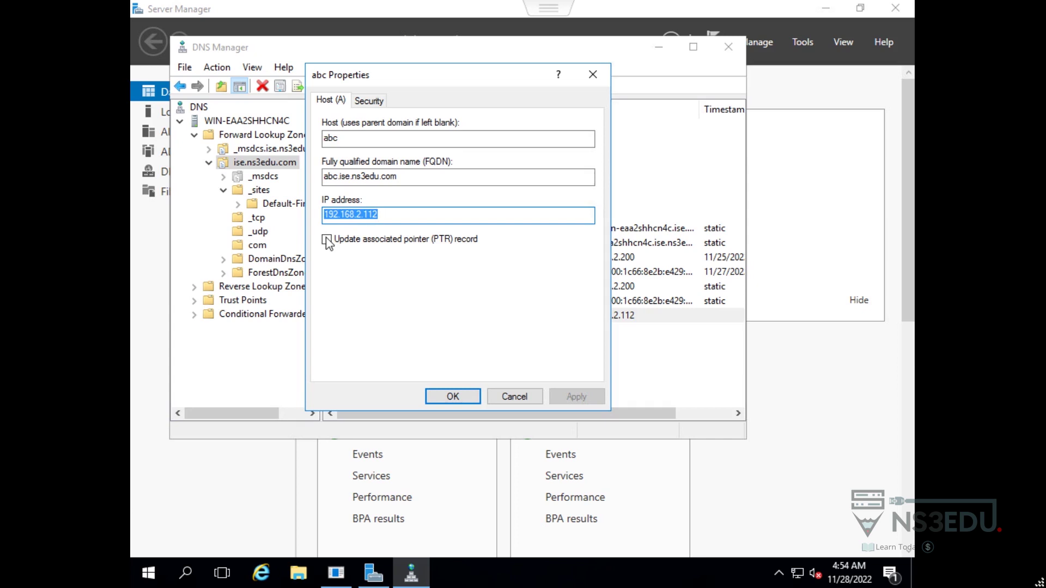
pyautogui.click(436, 396)
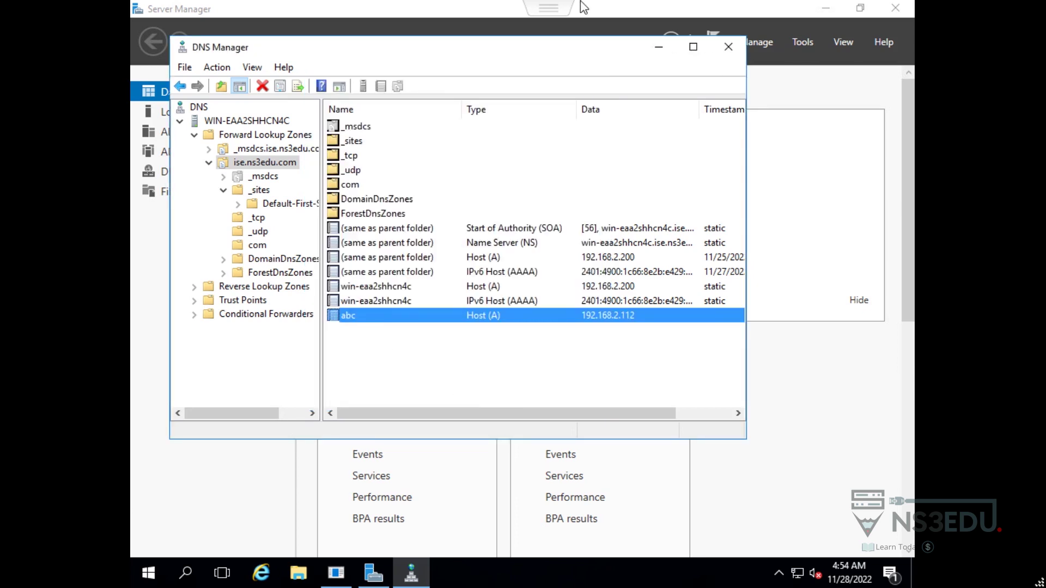
pyautogui.moveTo(662, 4)
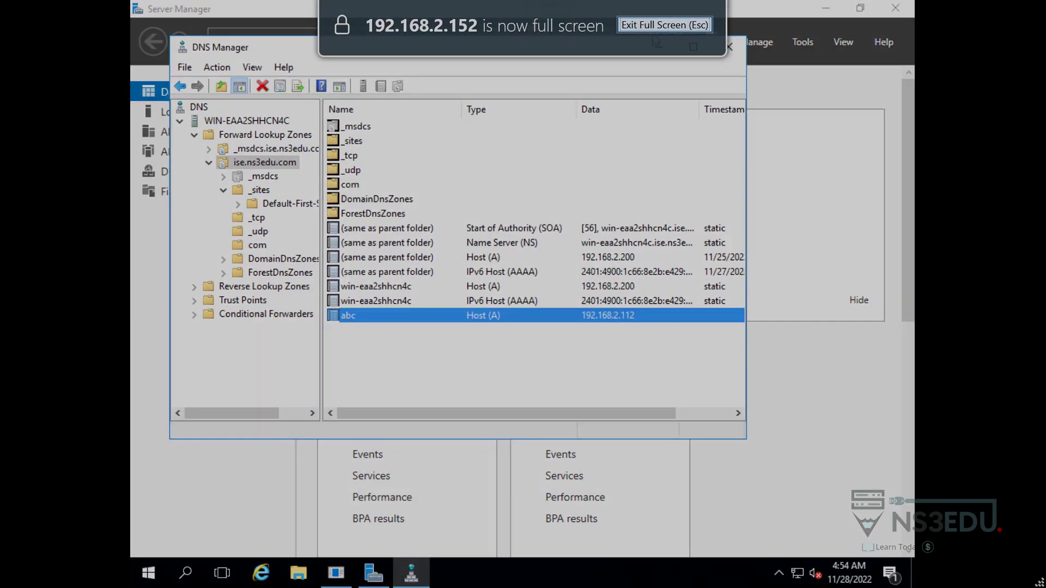
pyautogui.click(663, 25)
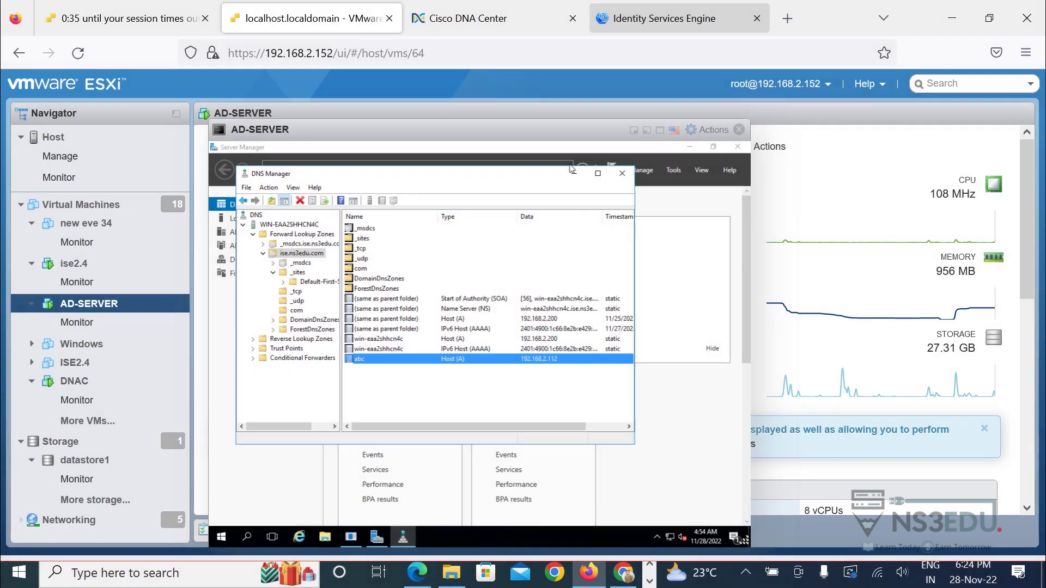
# Back in DNA Center, enter FQDN abc.ise.ns3edu.com and subscriber name DNAC1.3.3.9.
pyautogui.click(739, 129)
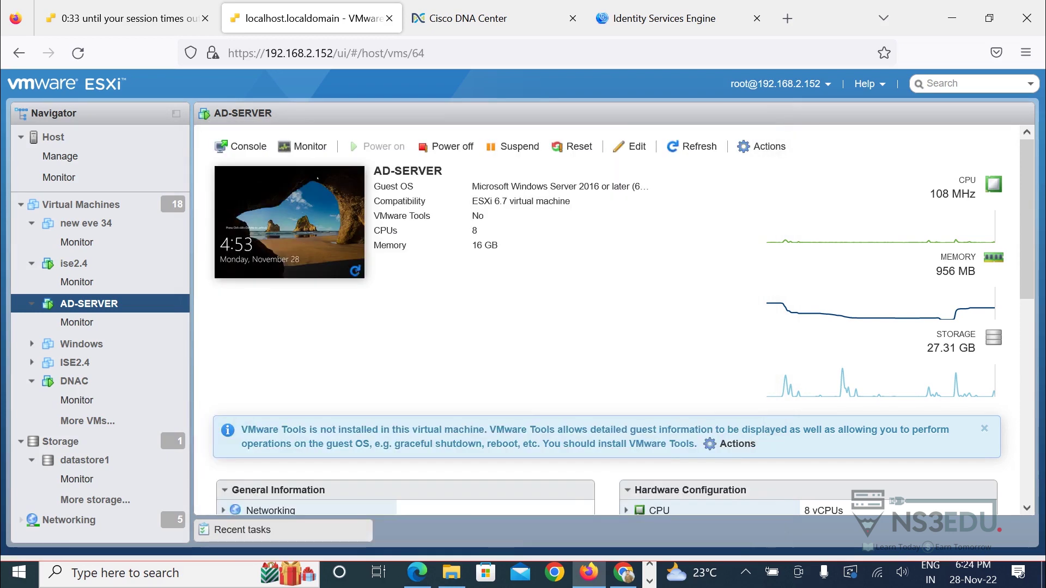
pyautogui.click(459, 18)
pyautogui.press('Tab')
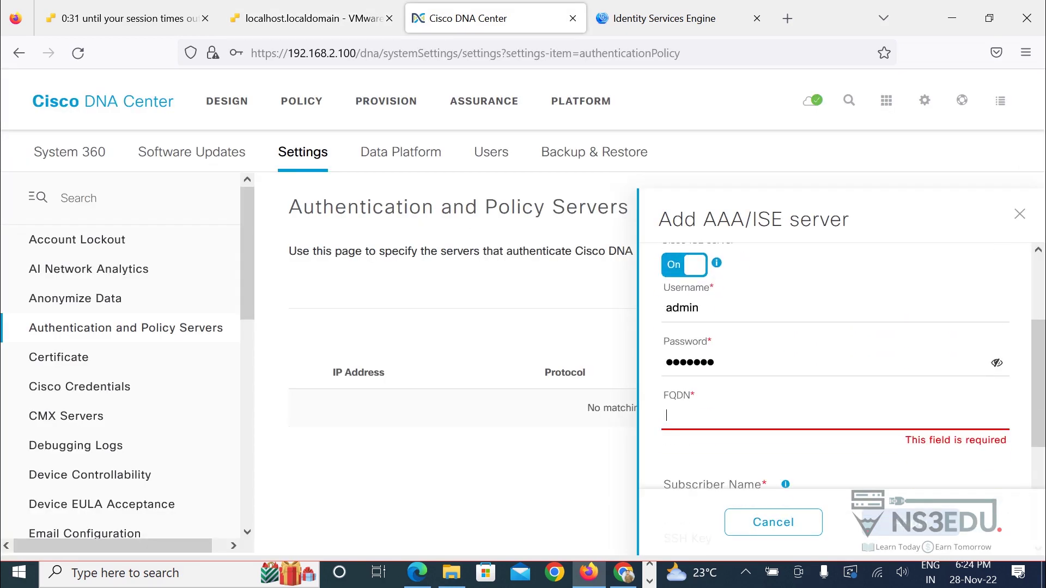
pyautogui.write('a')
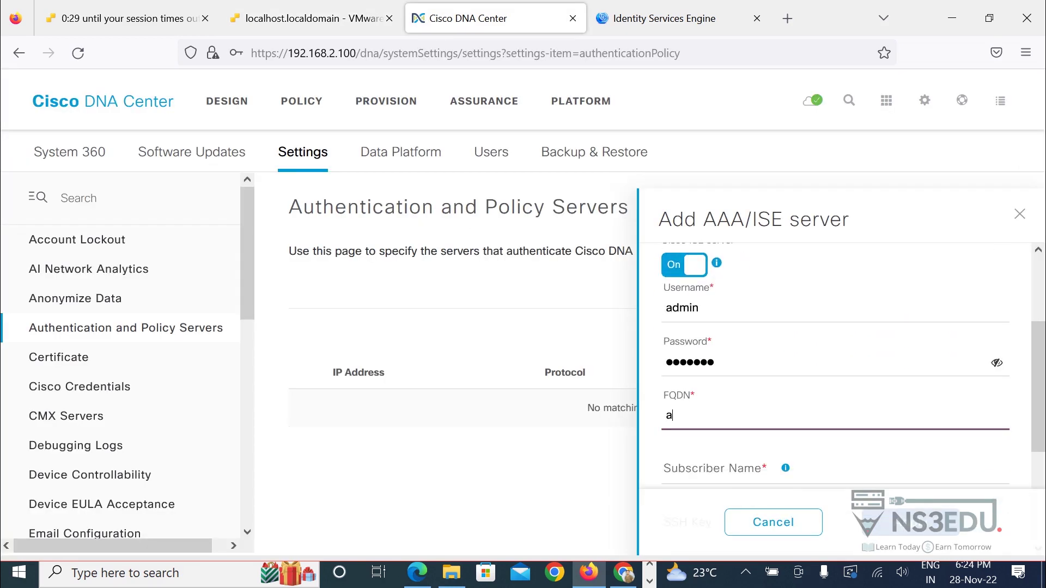
pyautogui.write('bc.ise')
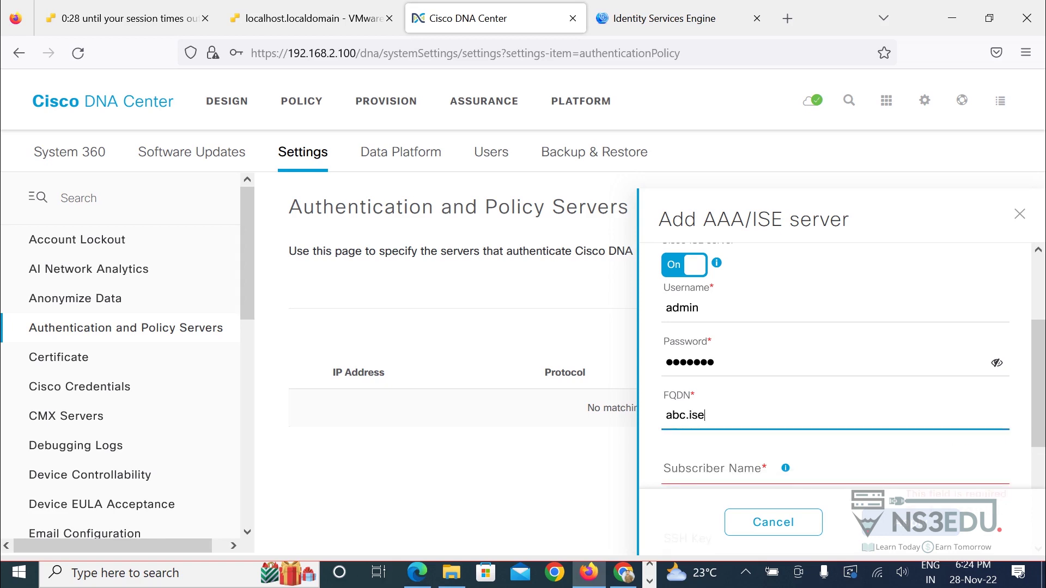
pyautogui.write('.ns3edu.com')
pyautogui.scroll(-3, 834, 354)
pyautogui.click(670, 332)
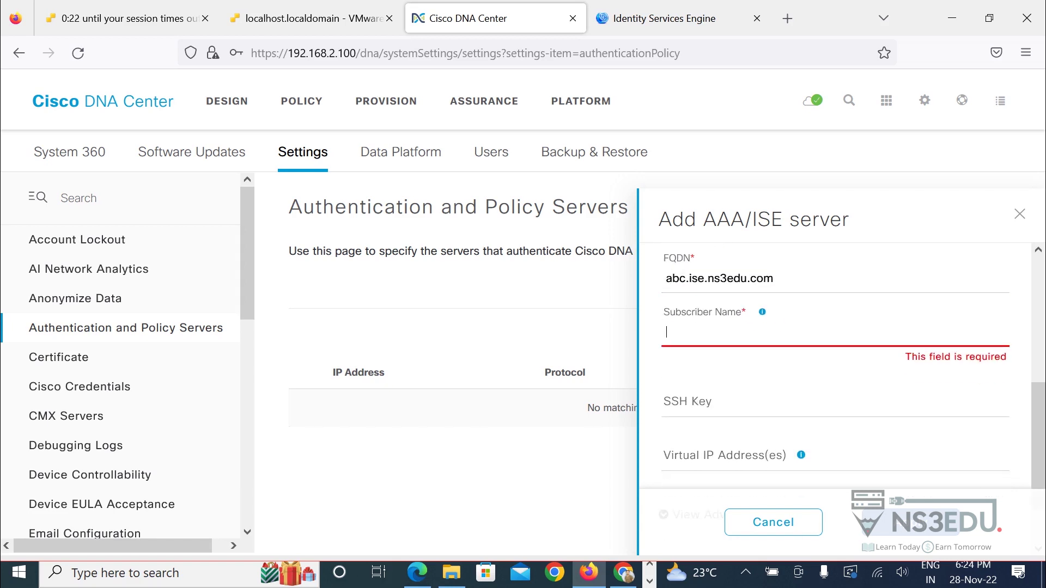
pyautogui.write('DNAC1')
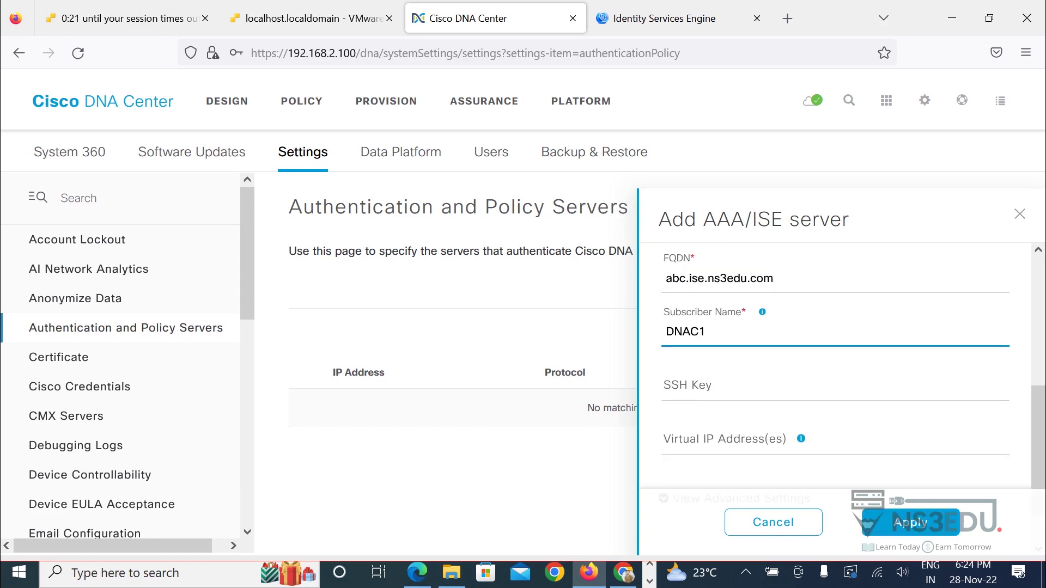
pyautogui.write('.3.3.9')
# Enable TACACS under Advanced Settings and apply the new server entry.
pyautogui.scroll(-1, 844, 376)
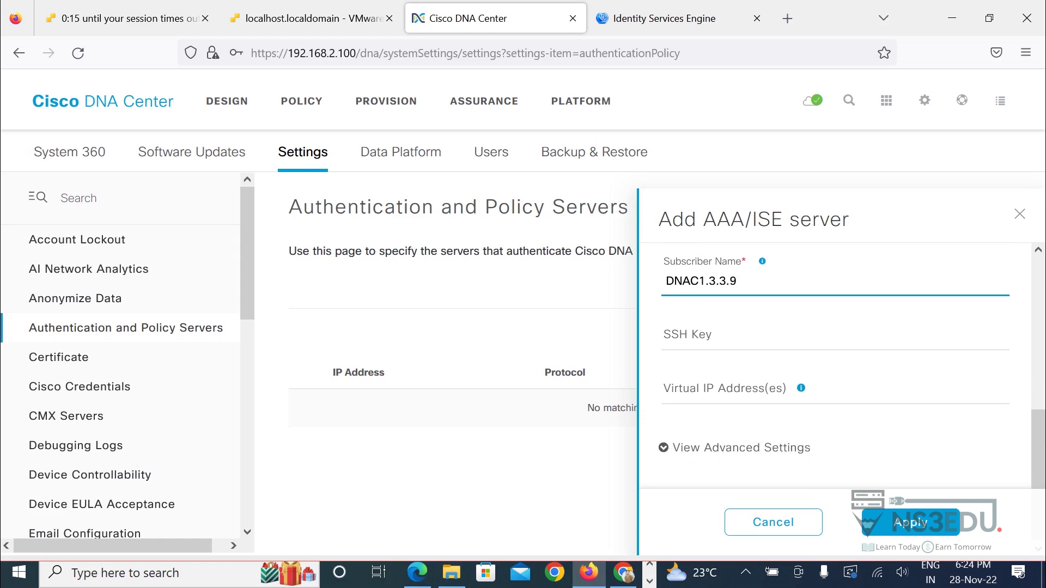
pyautogui.click(730, 446)
pyautogui.scroll(-2, 844, 375)
pyautogui.scroll(-1, 833, 359)
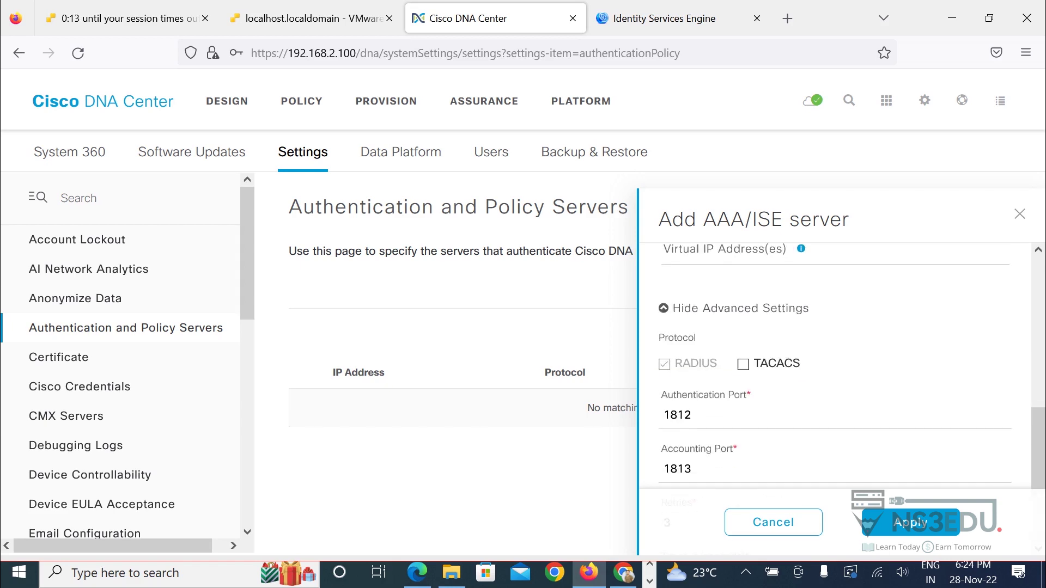
pyautogui.click(742, 363)
pyautogui.click(910, 522)
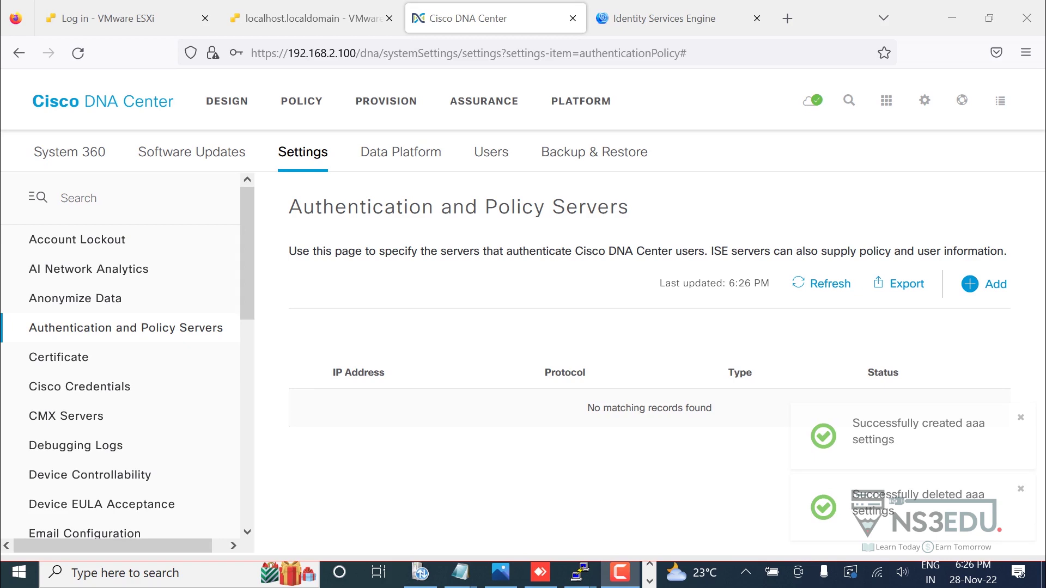
# Start a new server entry with IP 192.168.2.112, the shared secret, and Cisco ISE enabled.
pyautogui.click(969, 284)
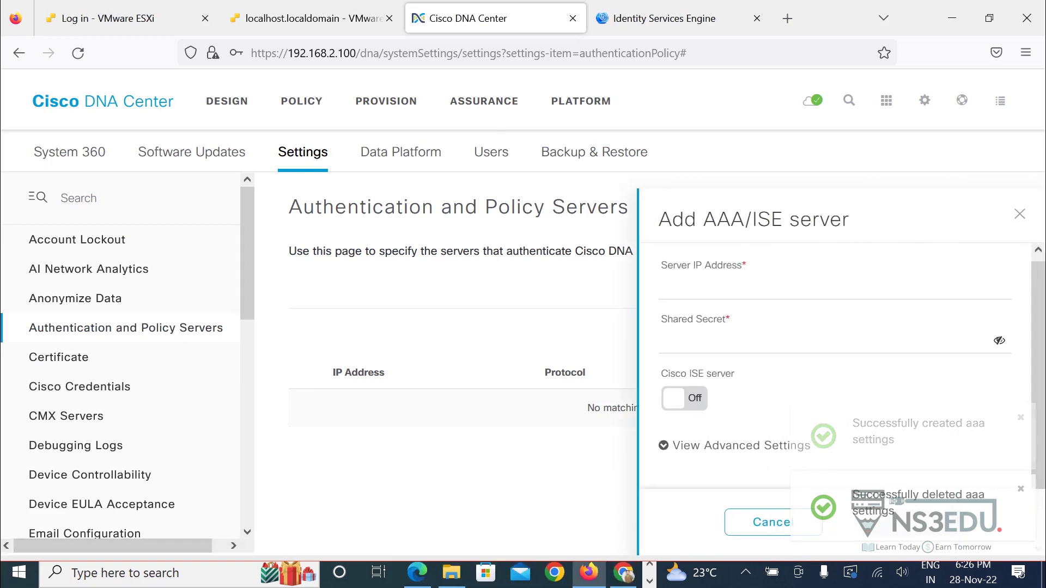
pyautogui.write('192.')
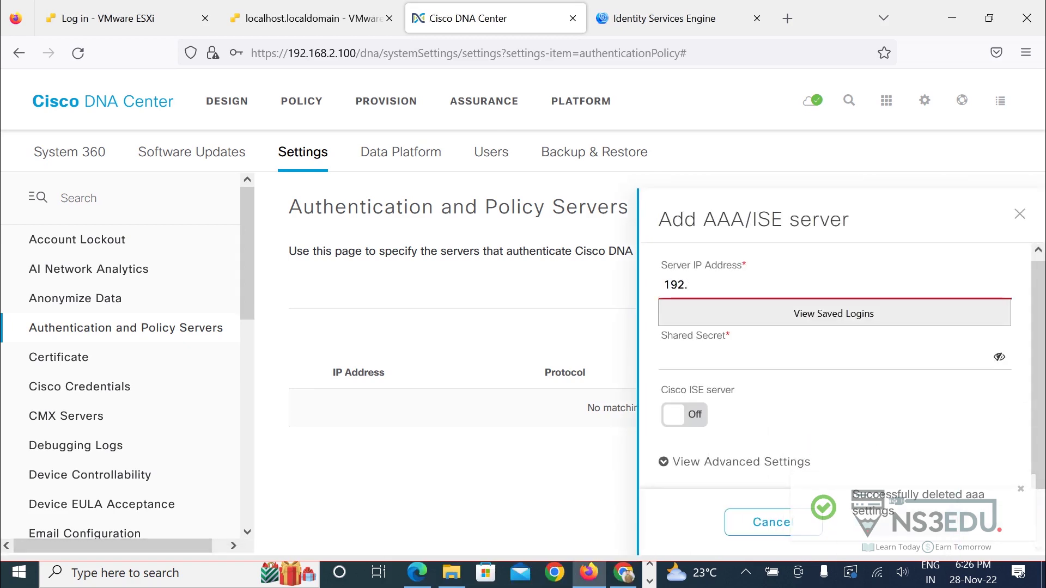
pyautogui.write('168.2.')
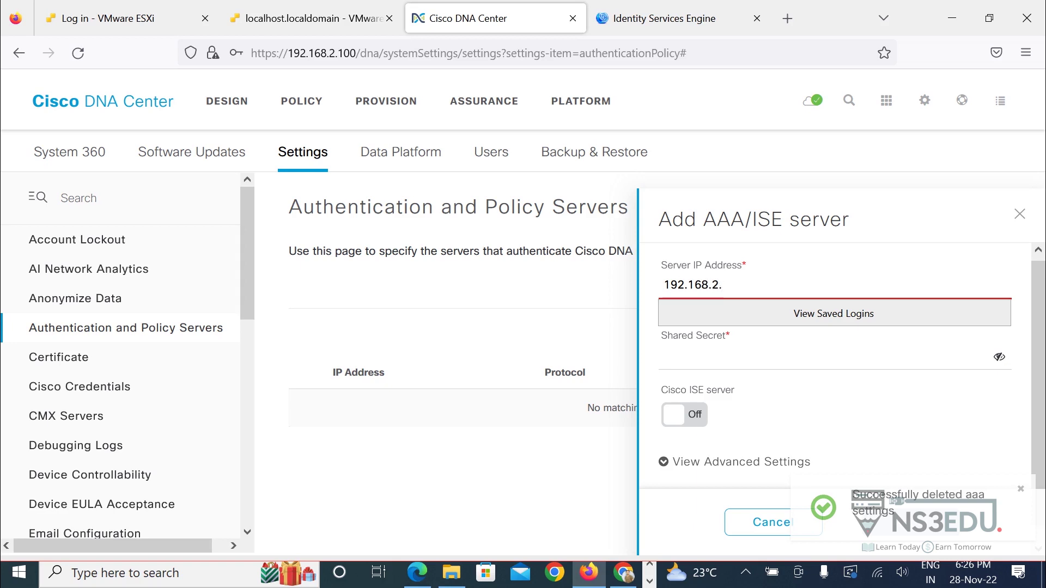
pyautogui.write('112')
pyautogui.press('Tab')
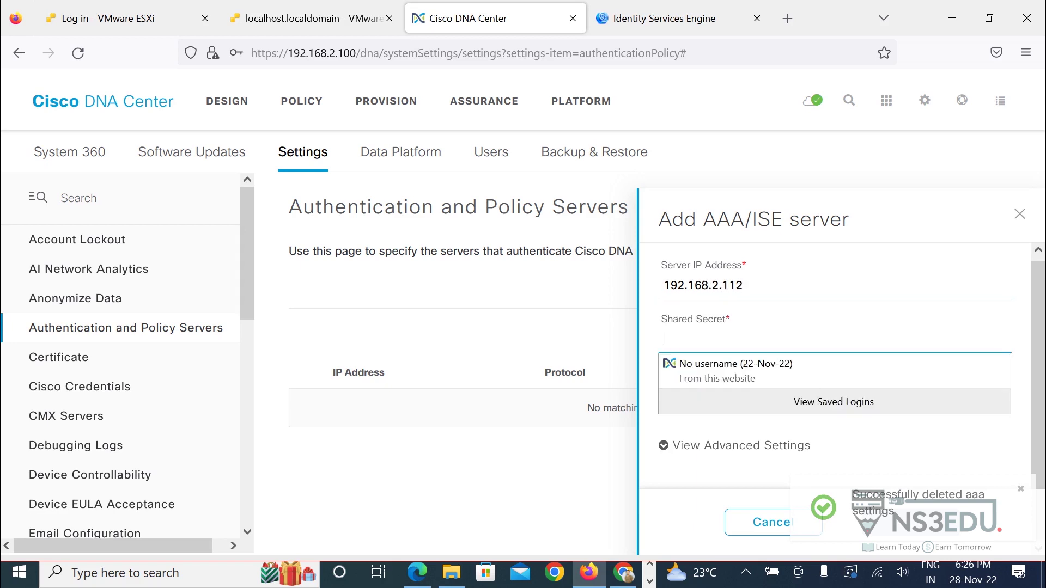
pyautogui.write('cisc')
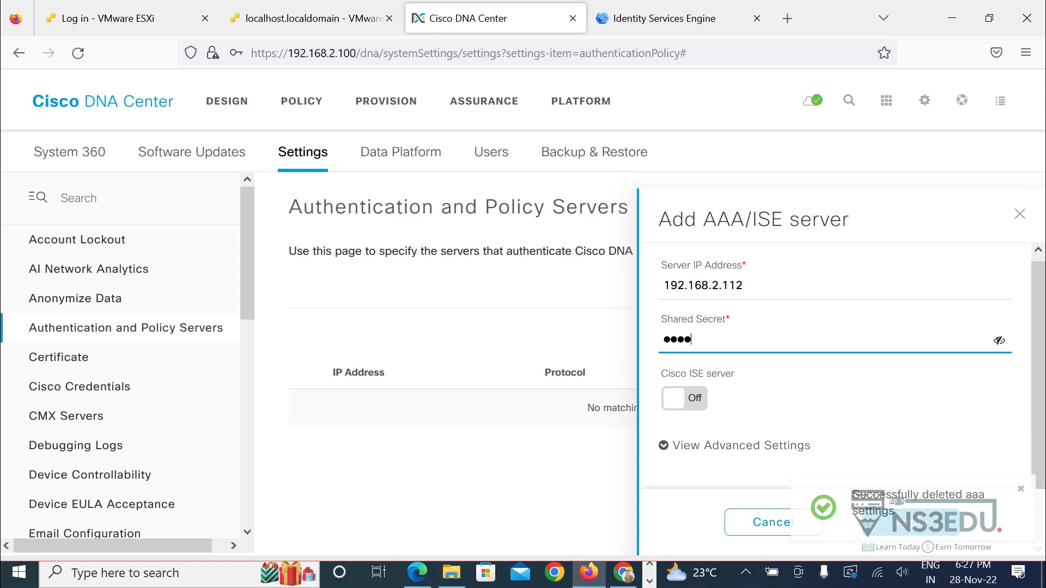
pyautogui.write('o123')
pyautogui.press('Tab')
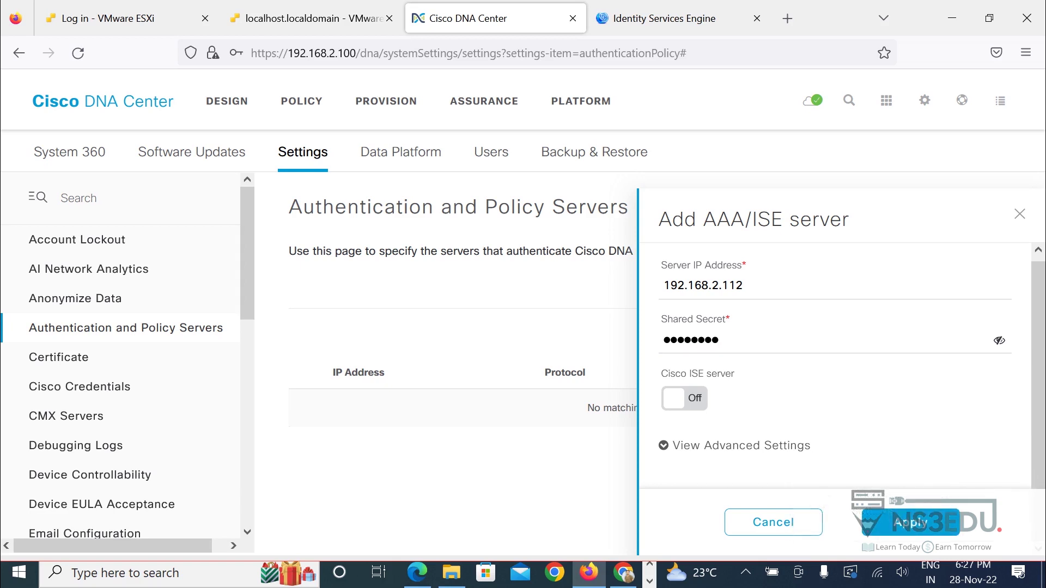
pyautogui.press('space')
# Fill in ISE username admin, the password, and FQDN abc.ise.ns3edu.com.
pyautogui.press('Tab')
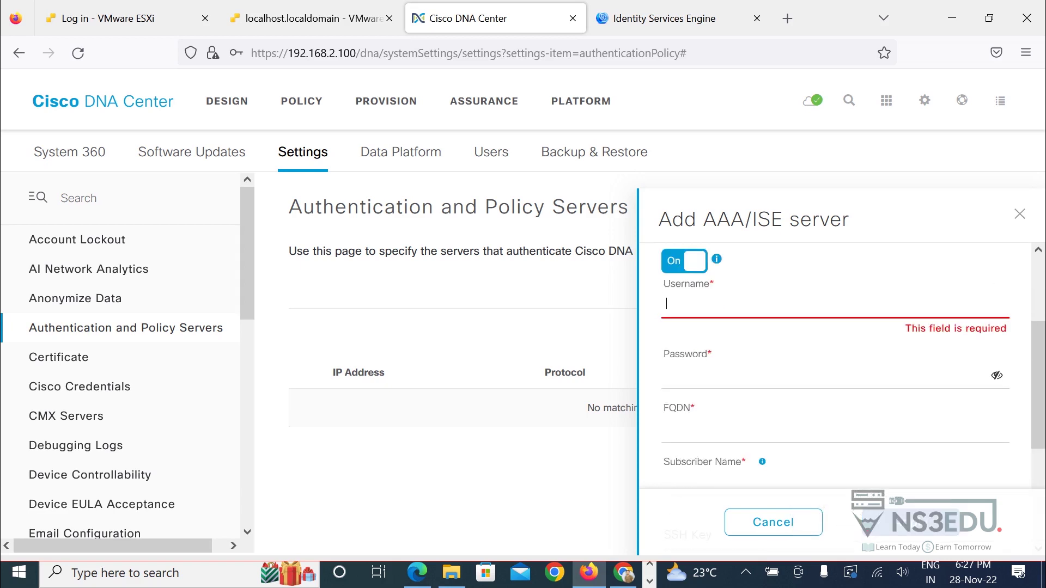
pyautogui.write('admin')
pyautogui.press('Tab')
pyautogui.write('Cis')
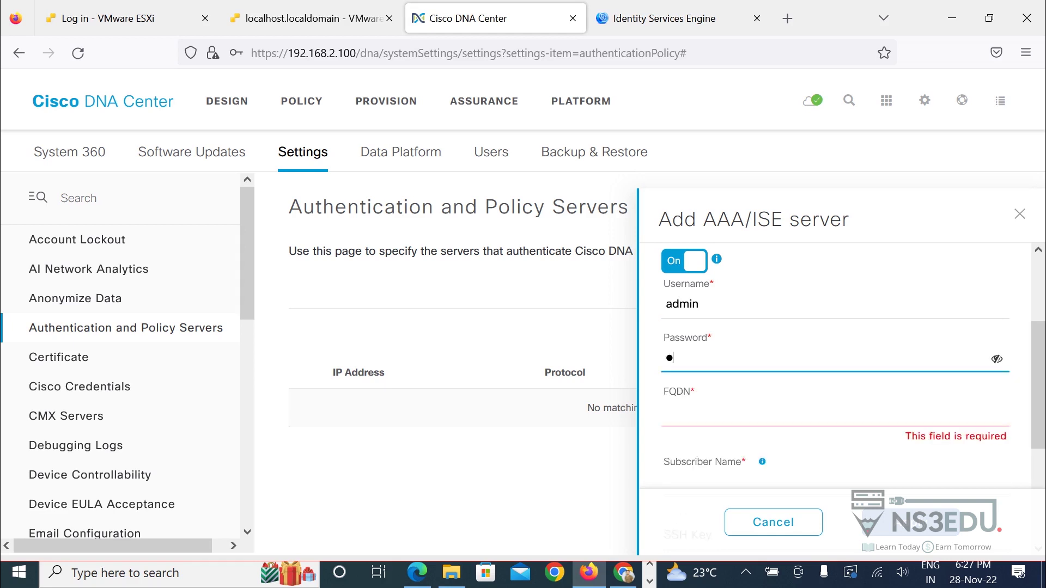
pyautogui.write('co123')
pyautogui.press('Tab')
pyautogui.write('abc.')
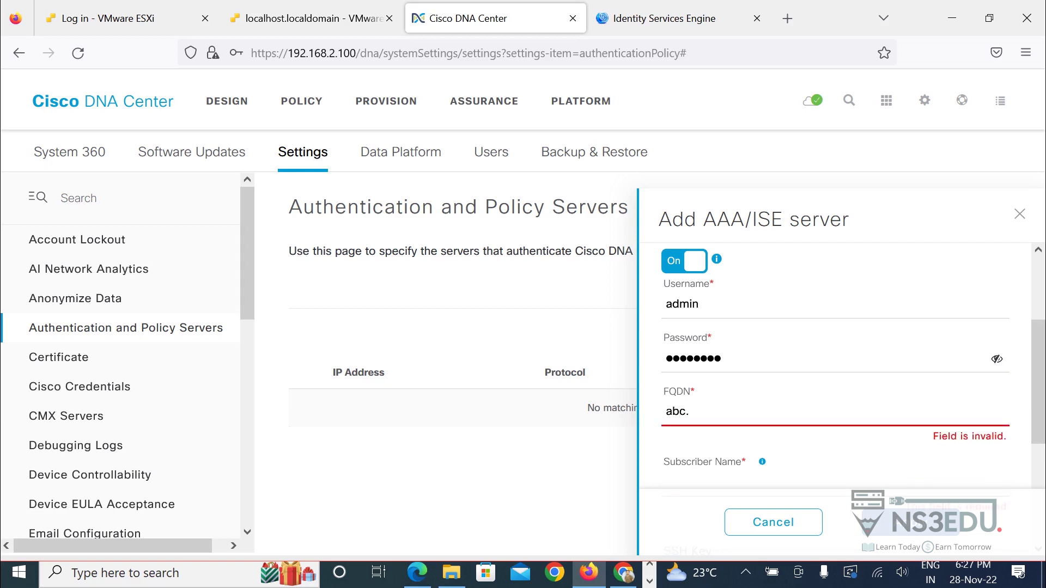
pyautogui.write('ise.ns')
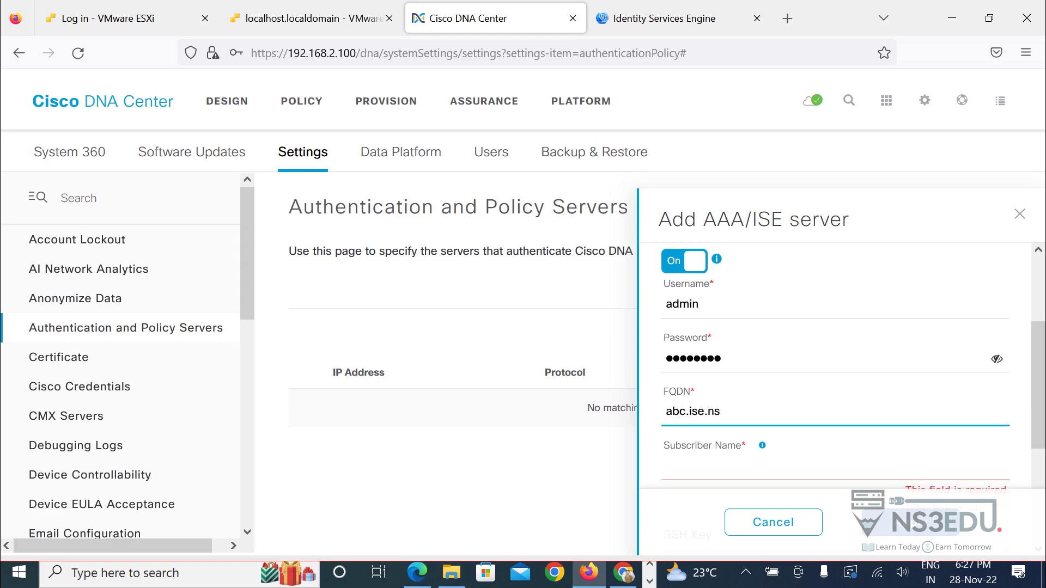
pyautogui.write('3edu.com')
# Set subscriber name DNAC and expand the advanced protocol settings.
pyautogui.scroll(-2, 853, 369)
pyautogui.click(708, 397)
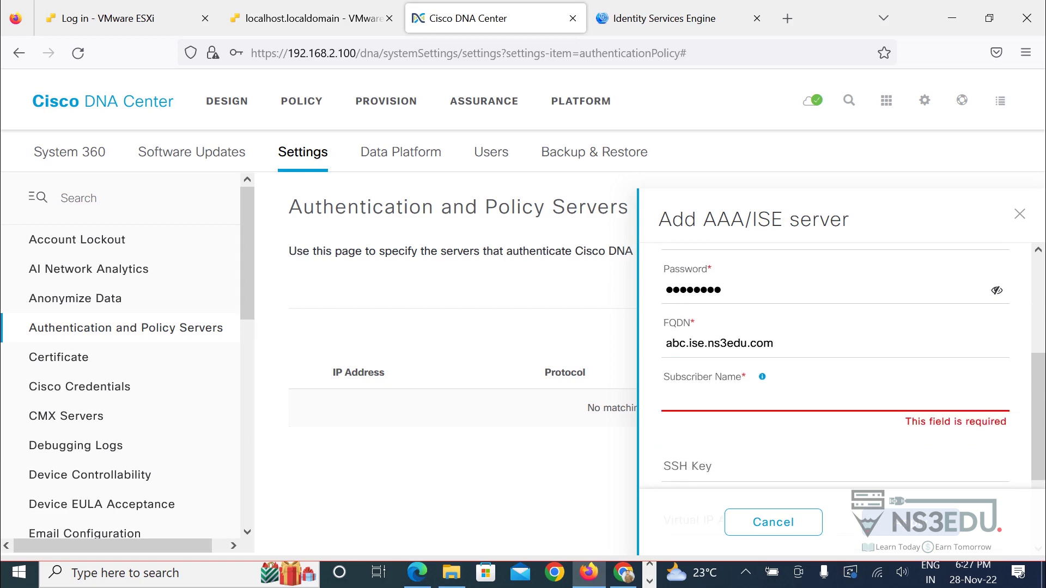
pyautogui.write('DNAC')
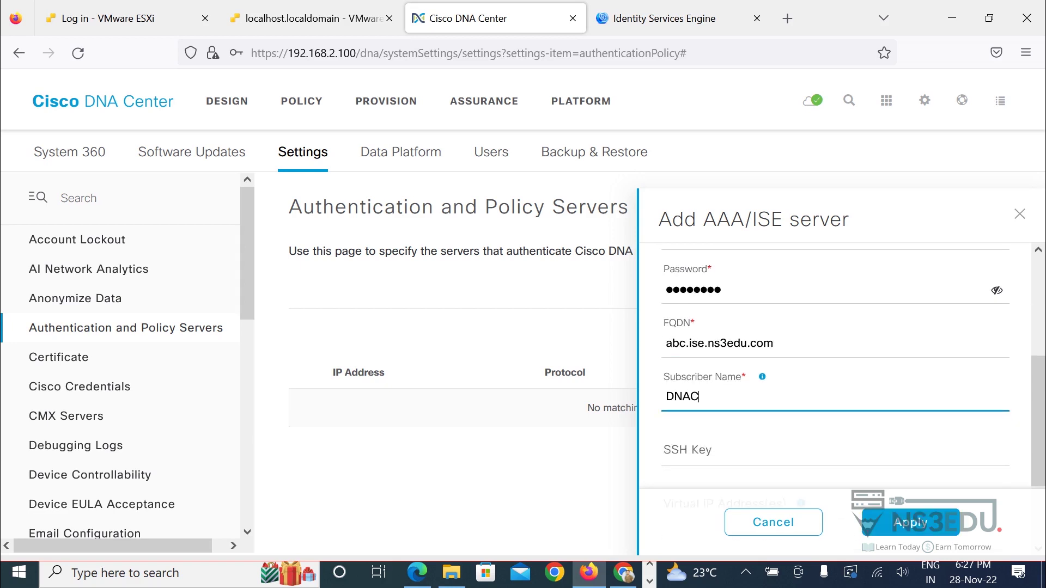
pyautogui.scroll(-3, 835, 365)
pyautogui.click(741, 446)
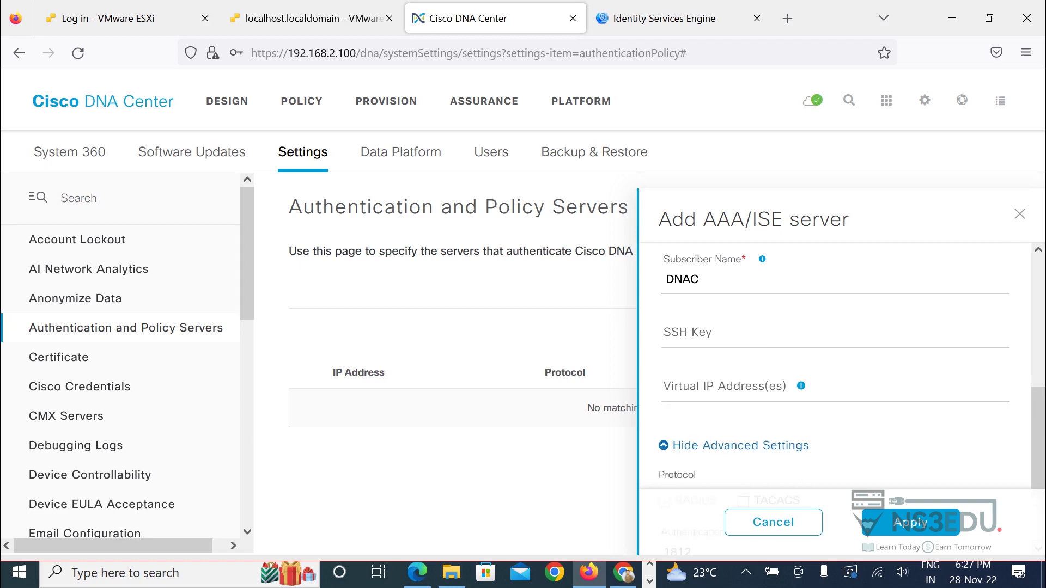
pyautogui.scroll(-3, 835, 365)
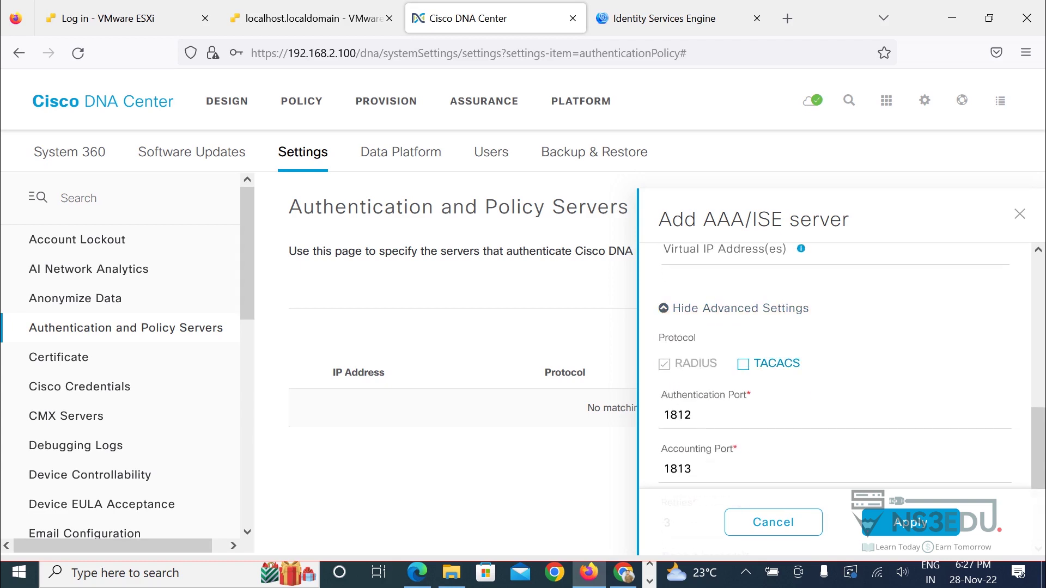
# Apply the server and confirm 192.168.2.112 is listed as RADIUS_TACACS with status ACTIVE.
pyautogui.click(909, 522)
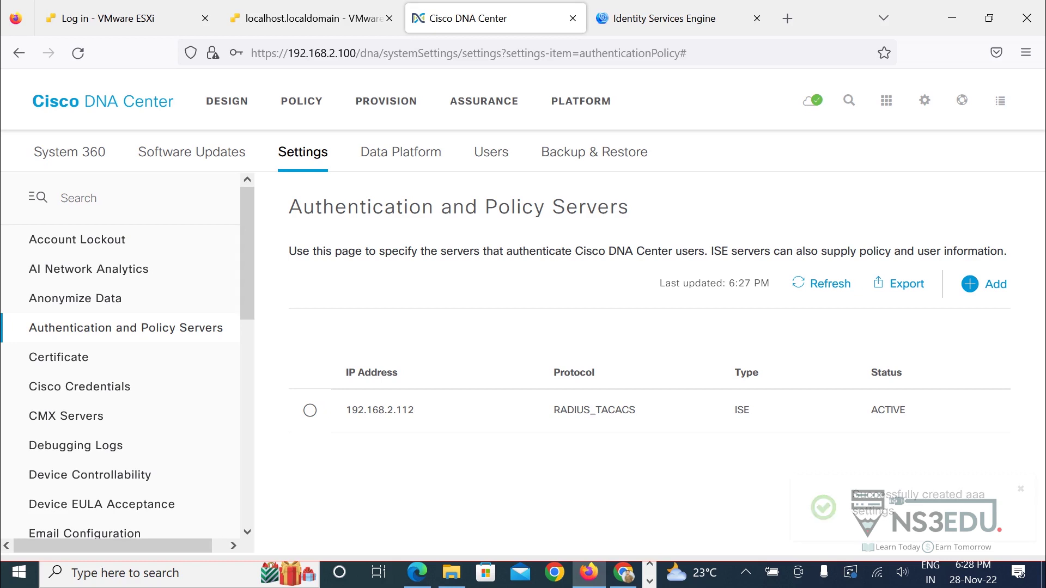
pyautogui.doubleClick(888, 410)
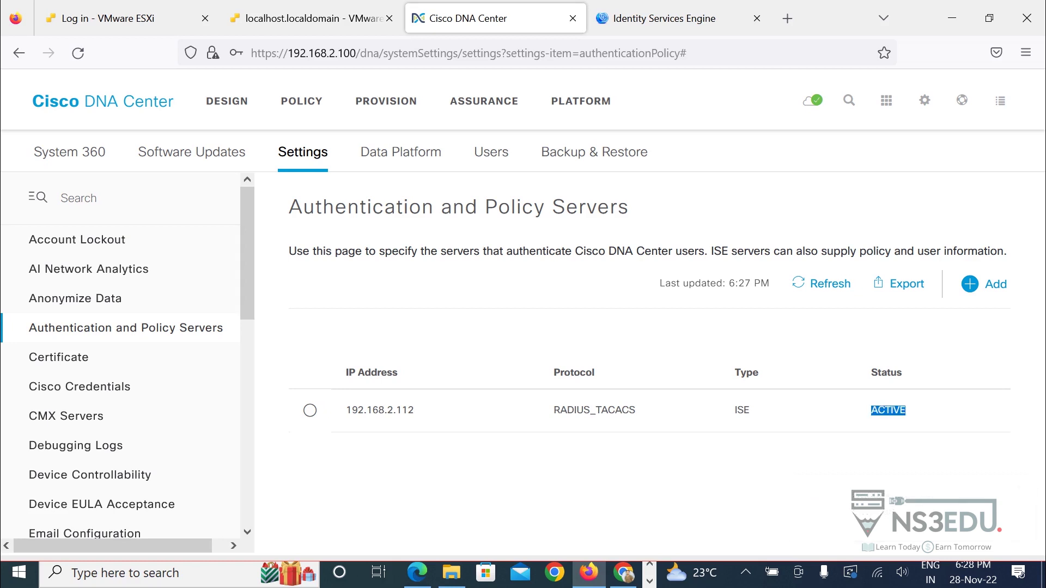